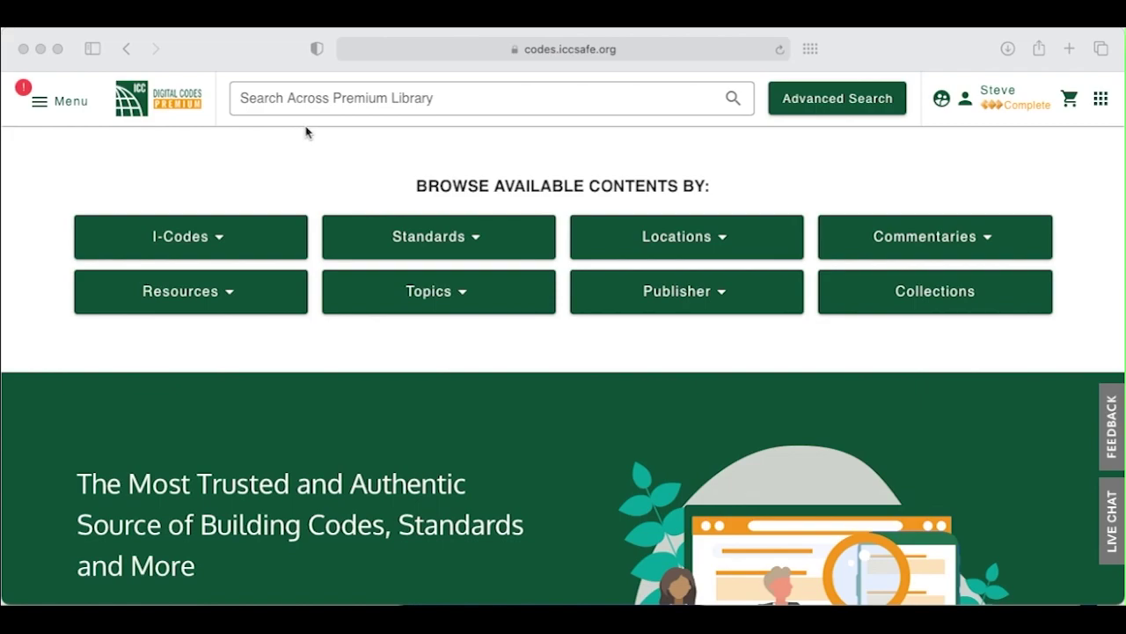
- Type 'concrete' into the premium library search box and browse the suggestions
left_click(273, 99)
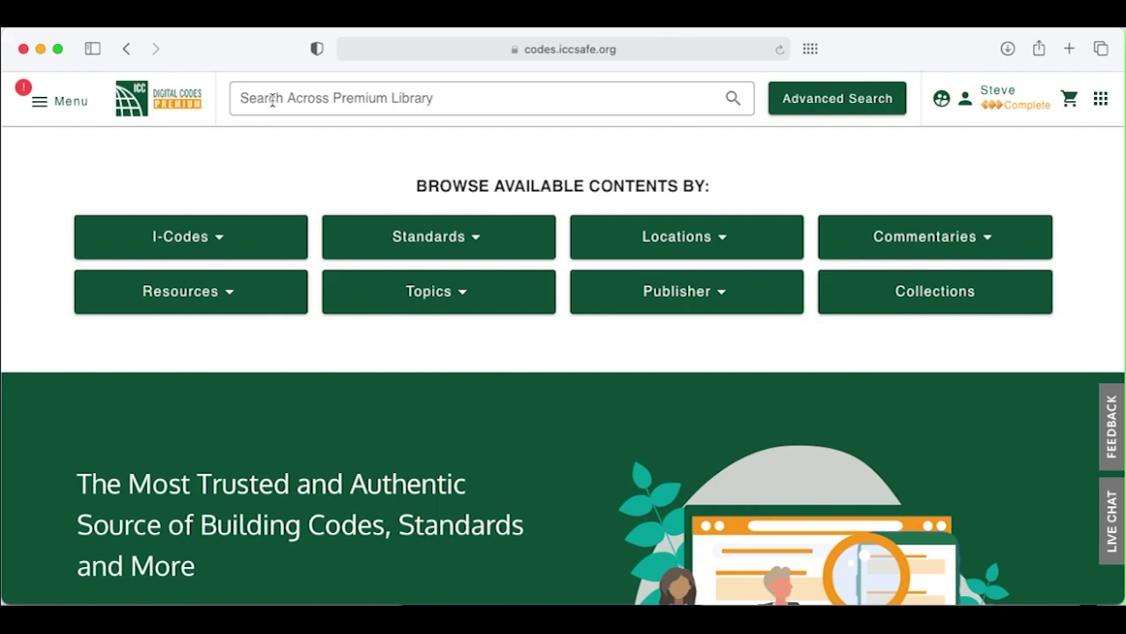
left_click(273, 99)
type("concrete")
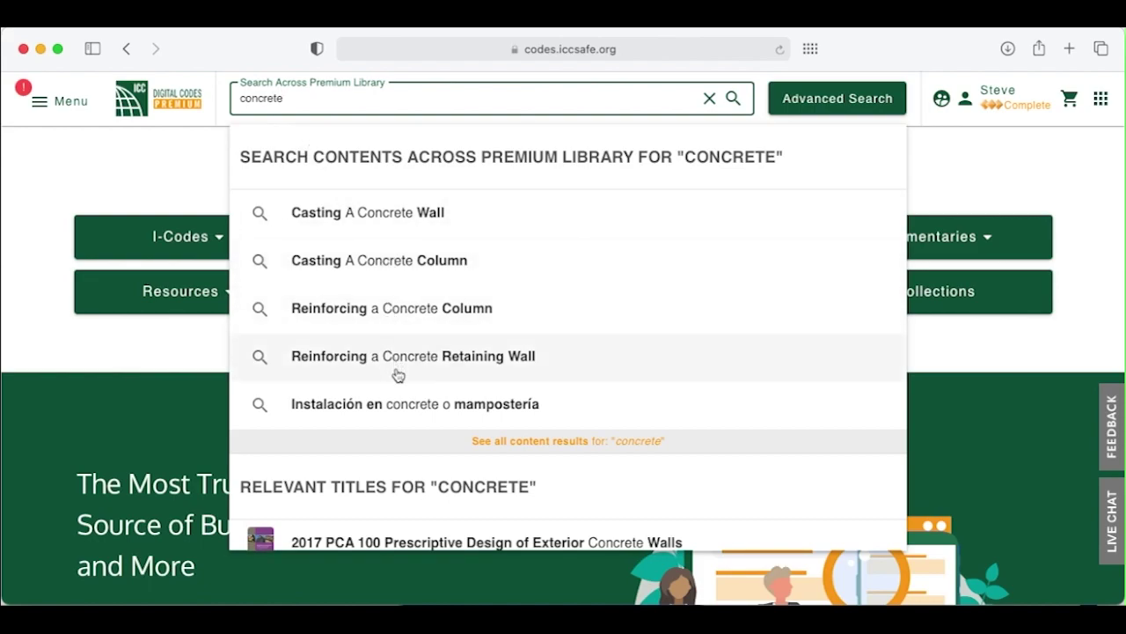
scroll(397, 402, "down", 2)
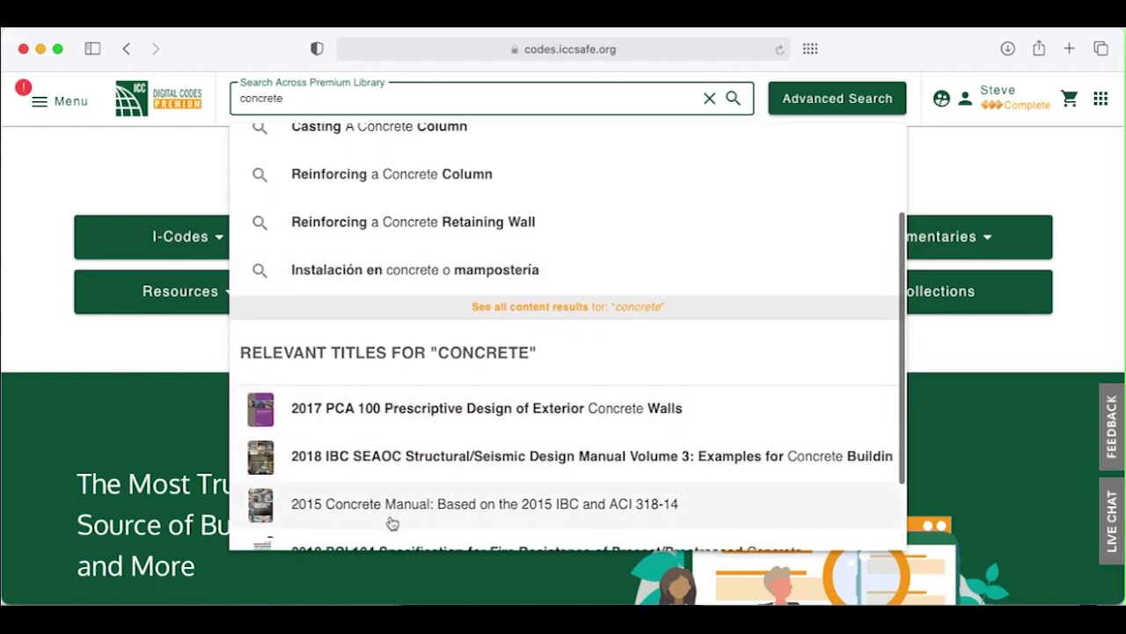
- Open the Reinforcing a Concrete Retaining Wall result, review it, and return to the home page
left_click(386, 223)
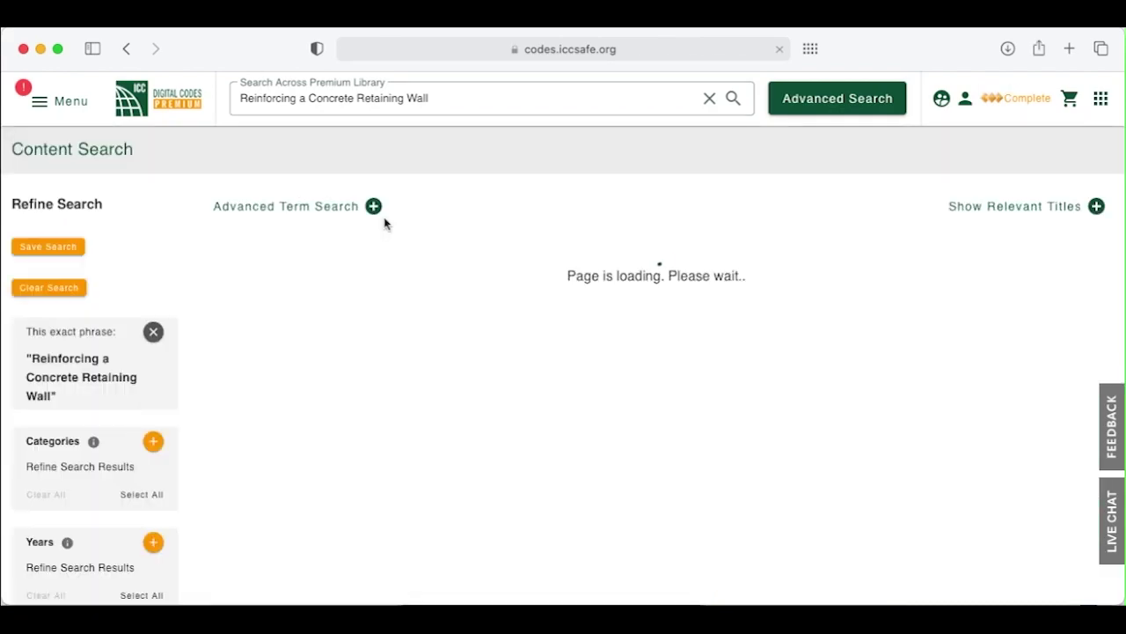
scroll(361, 368, "down", 3)
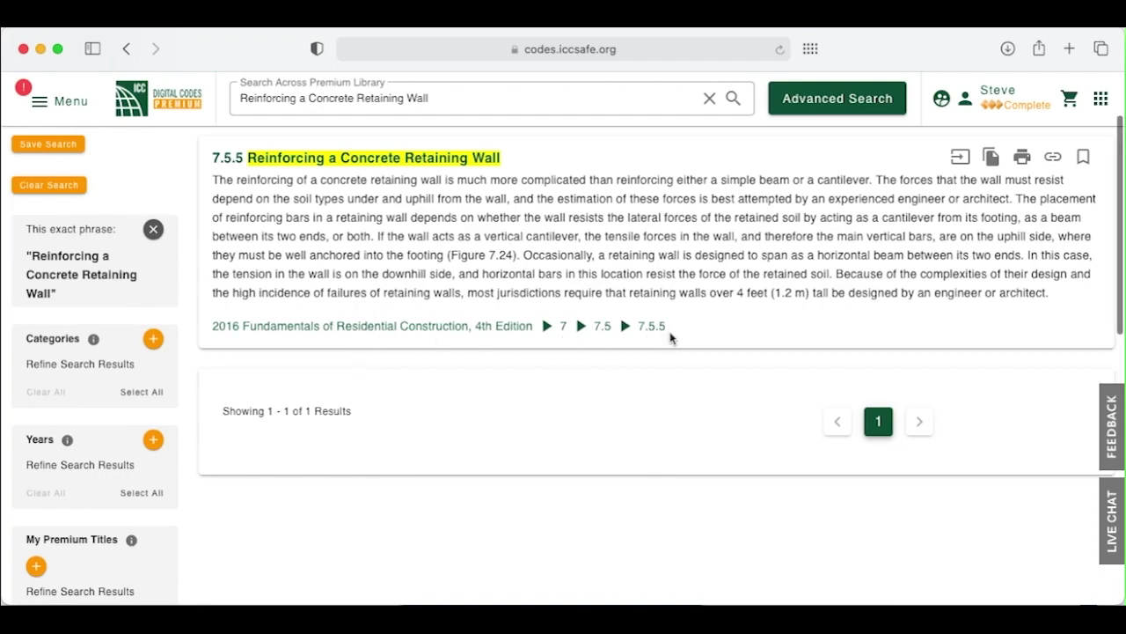
left_click(143, 109)
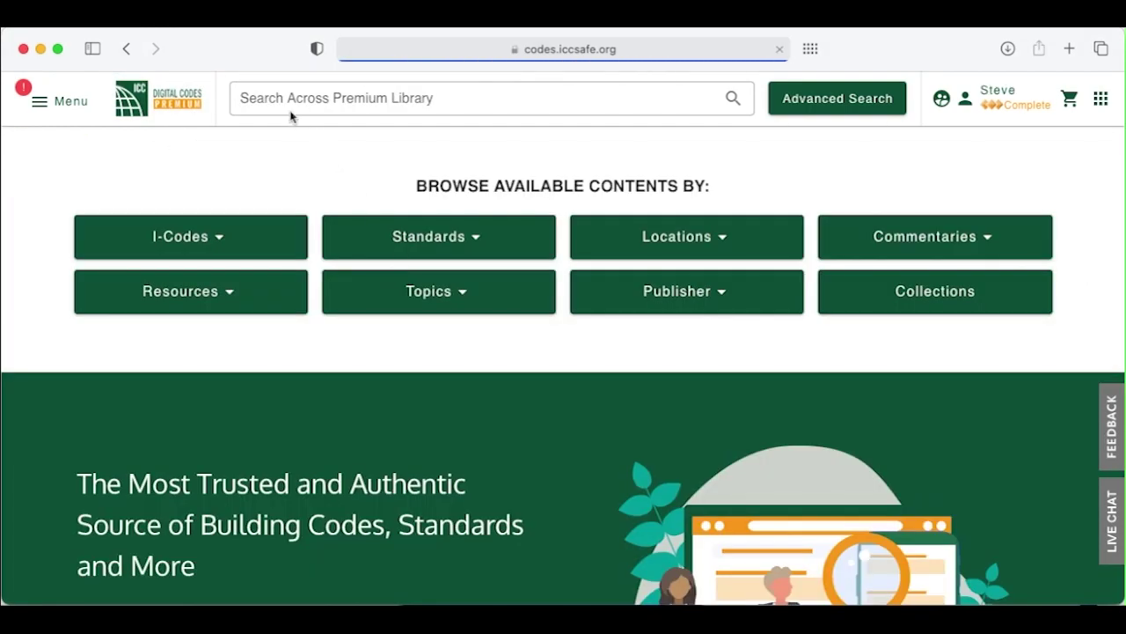
- Search the library for 'concrete walls' and scan the 10,028 Content Search results
left_click(273, 97)
type("co")
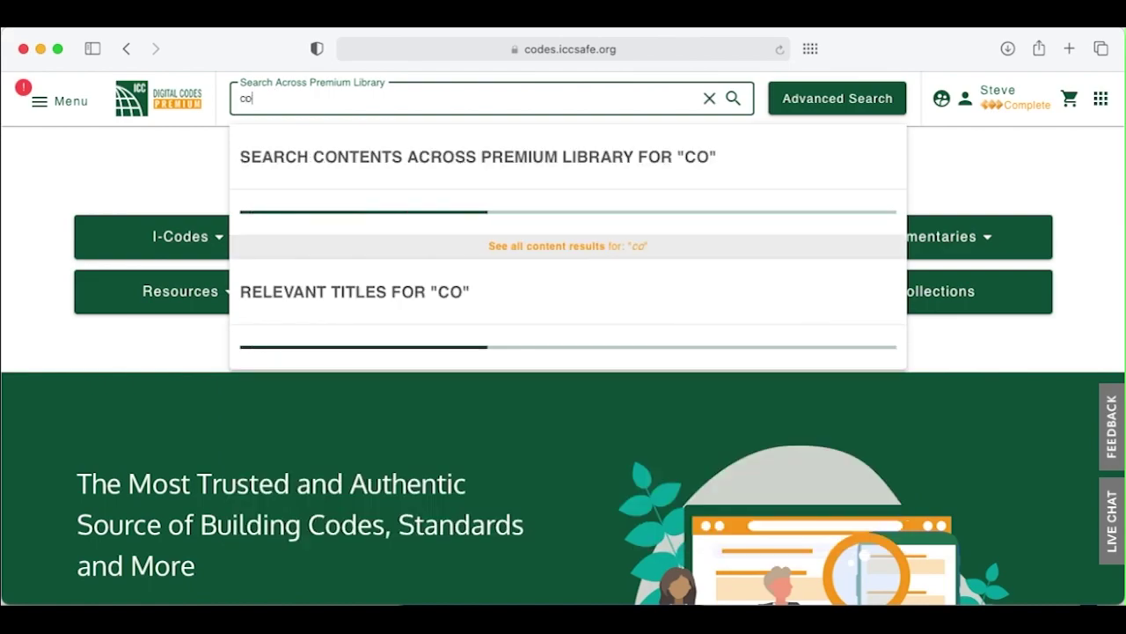
type("ncrete walls")
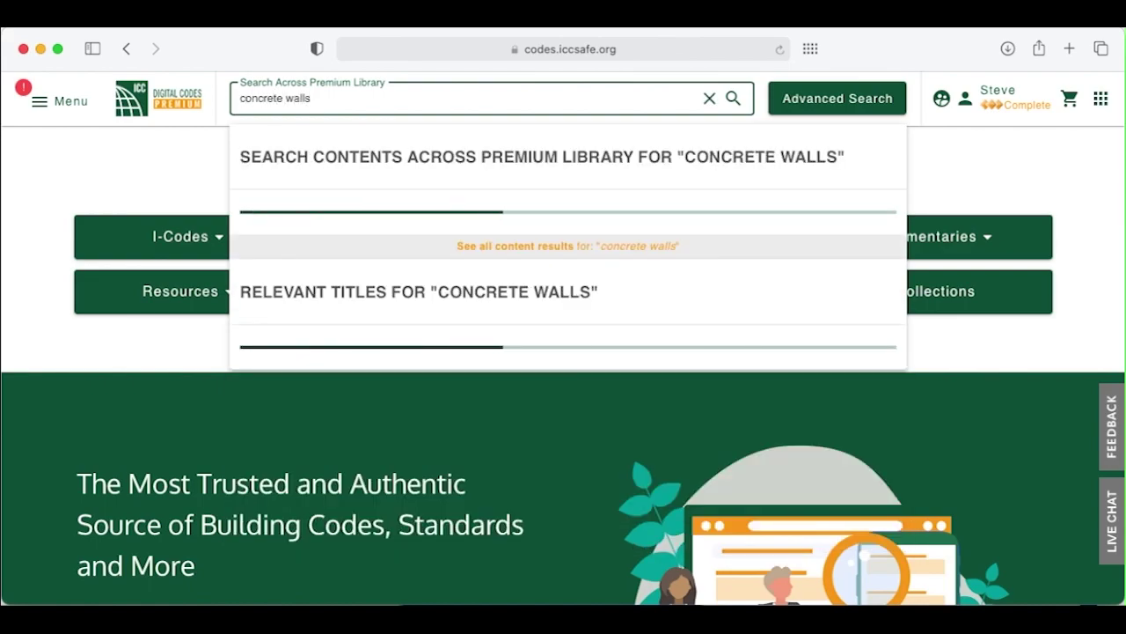
key("Return")
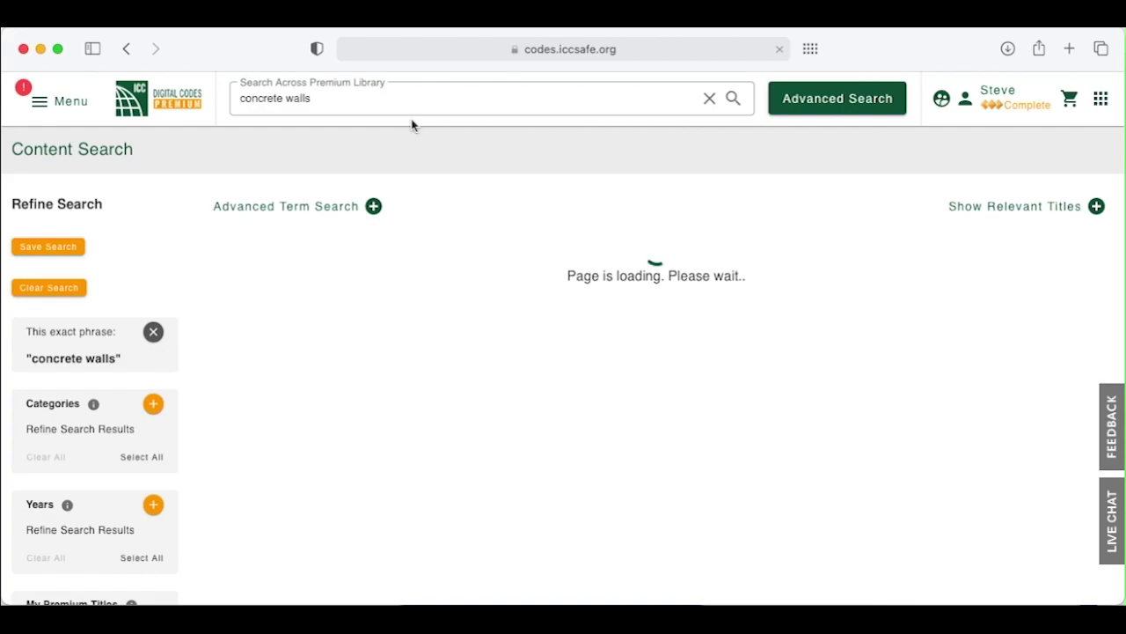
scroll(423, 343, "down", 2)
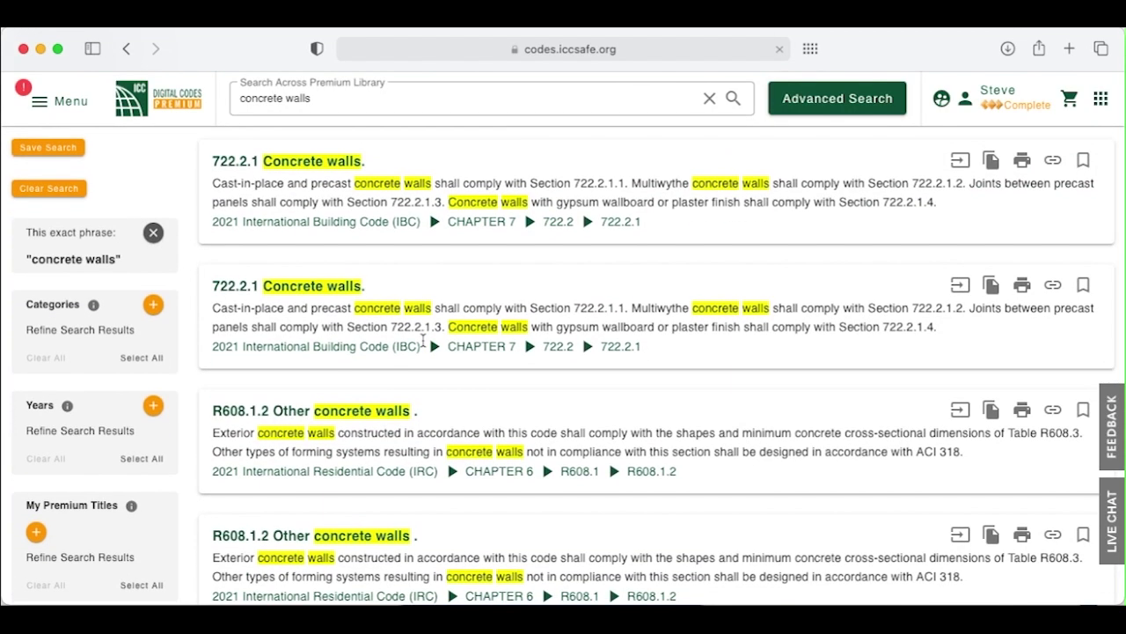
scroll(422, 343, "up", 2)
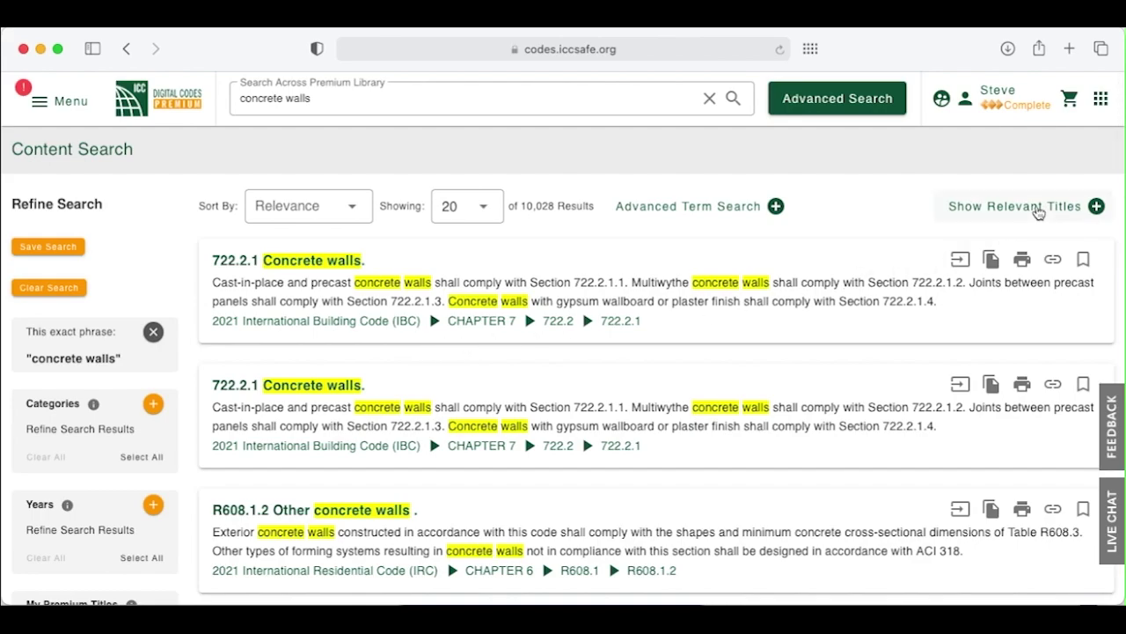
- Page through titles relevant to concrete walls, open the 2018 International Building Code, then return home
left_click(1039, 213)
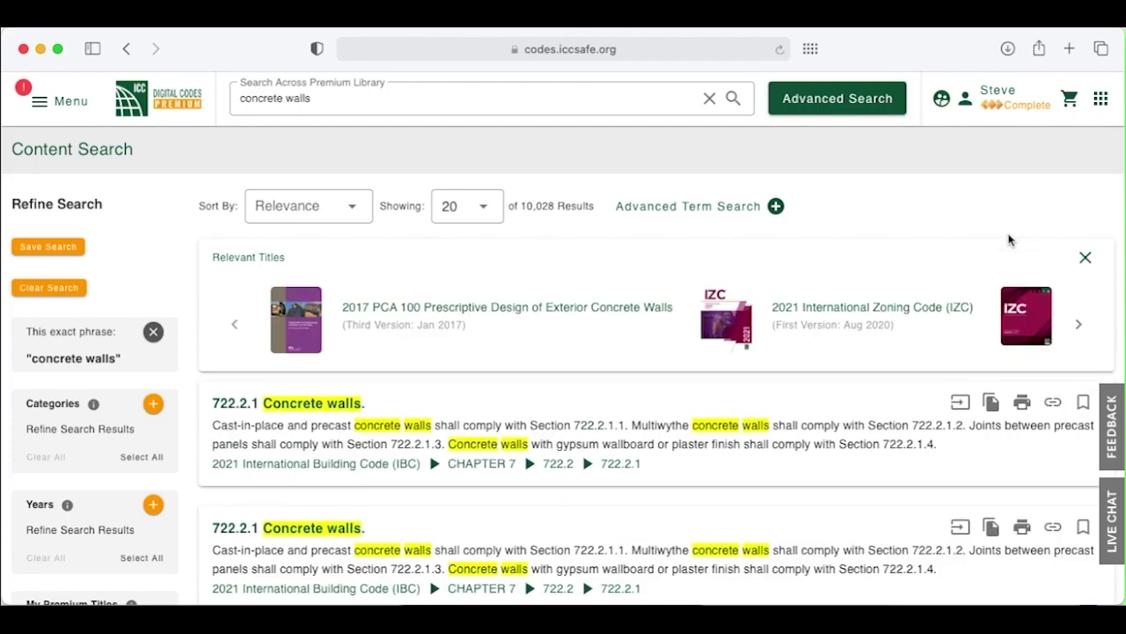
left_click(1078, 325)
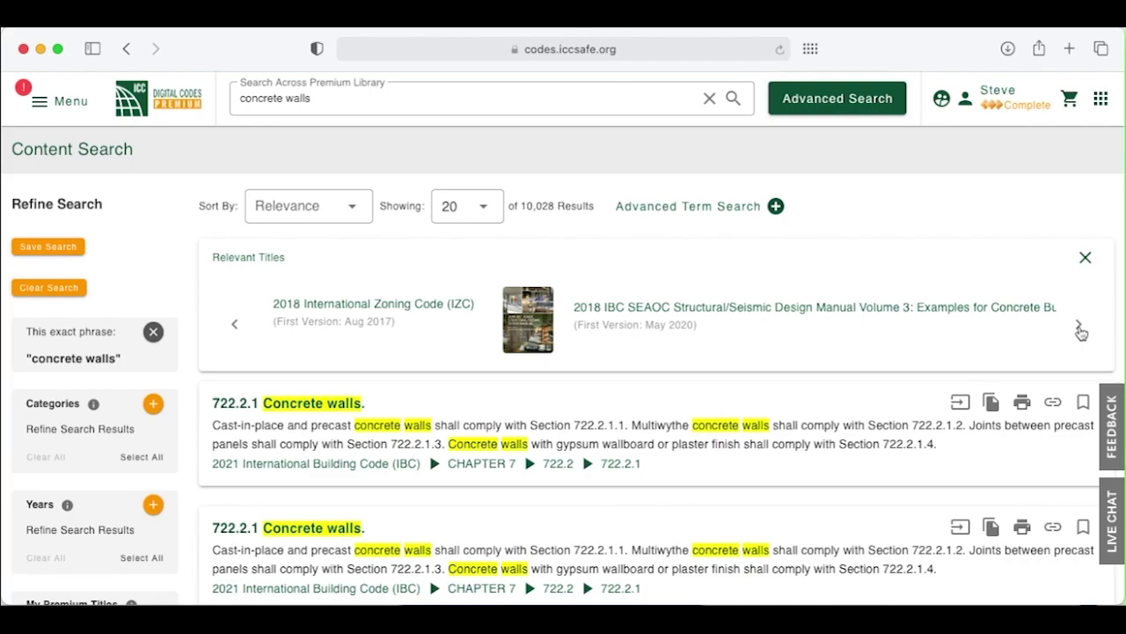
left_click(1079, 328)
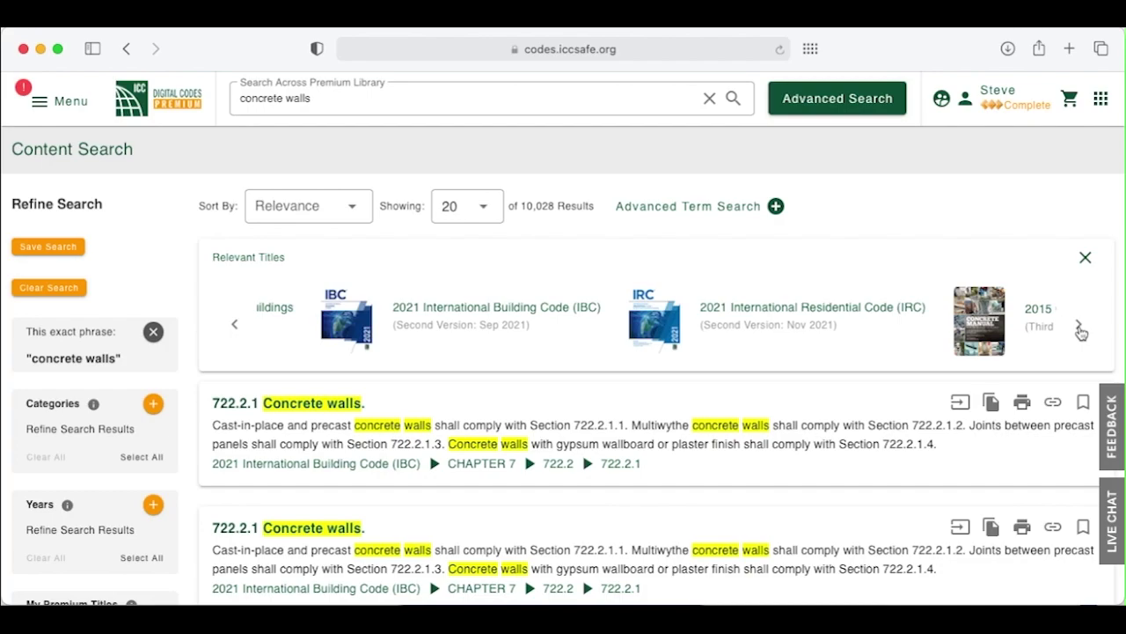
left_click(1080, 328)
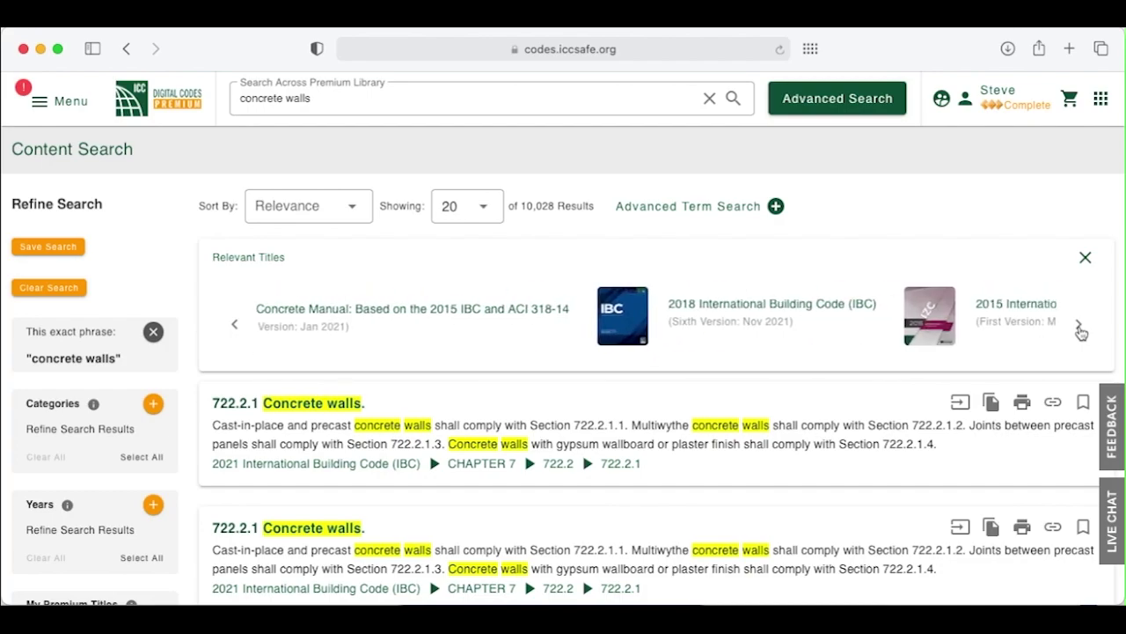
left_click(1080, 329)
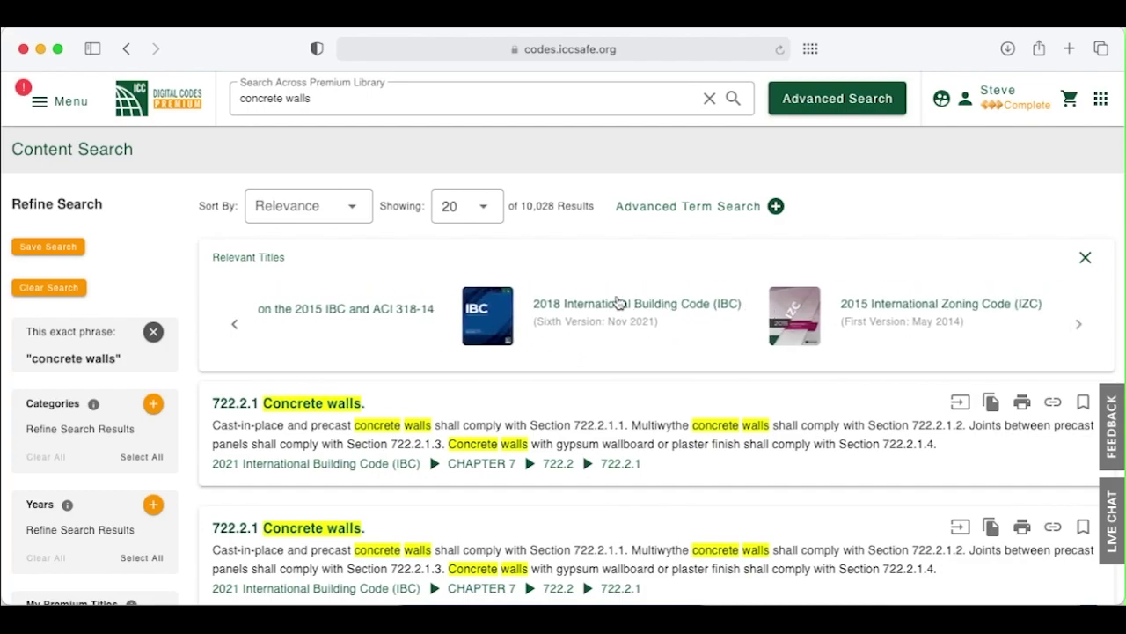
left_click(605, 305)
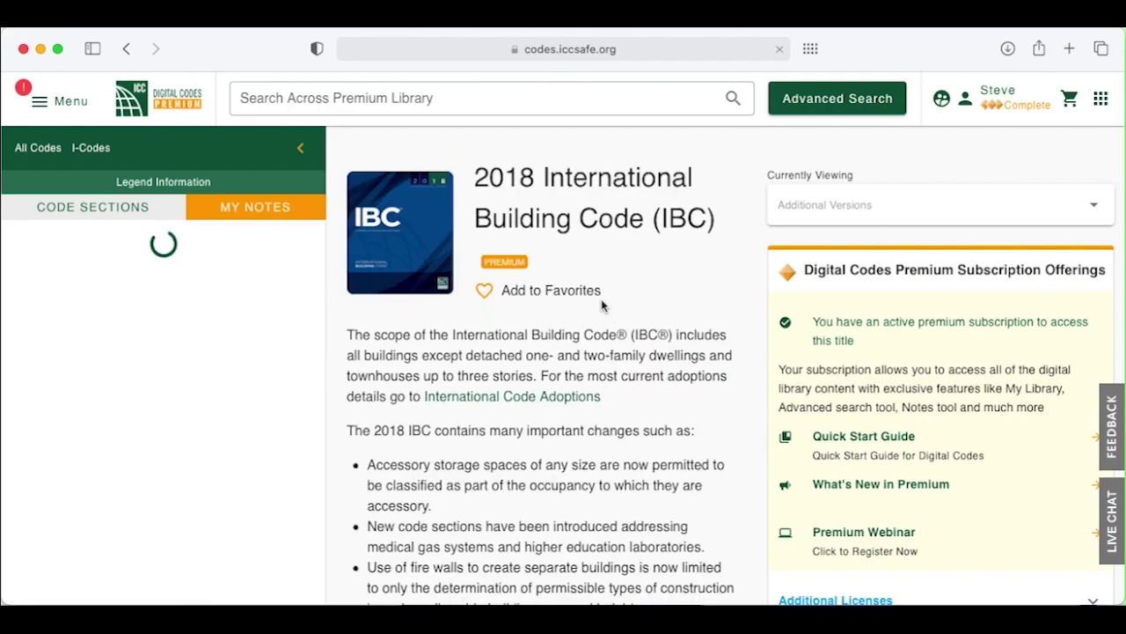
left_click(144, 99)
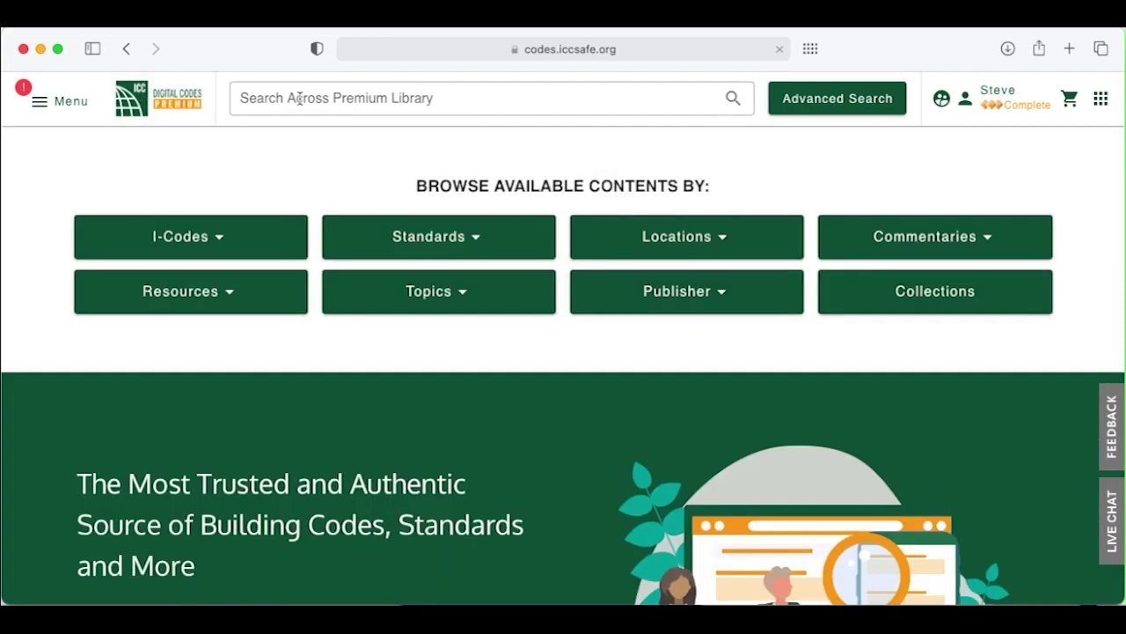
- Search for 'concrete' and review the 89,897 results led by Table 722.2.1.4(1)
left_click(300, 99)
type("concrete")
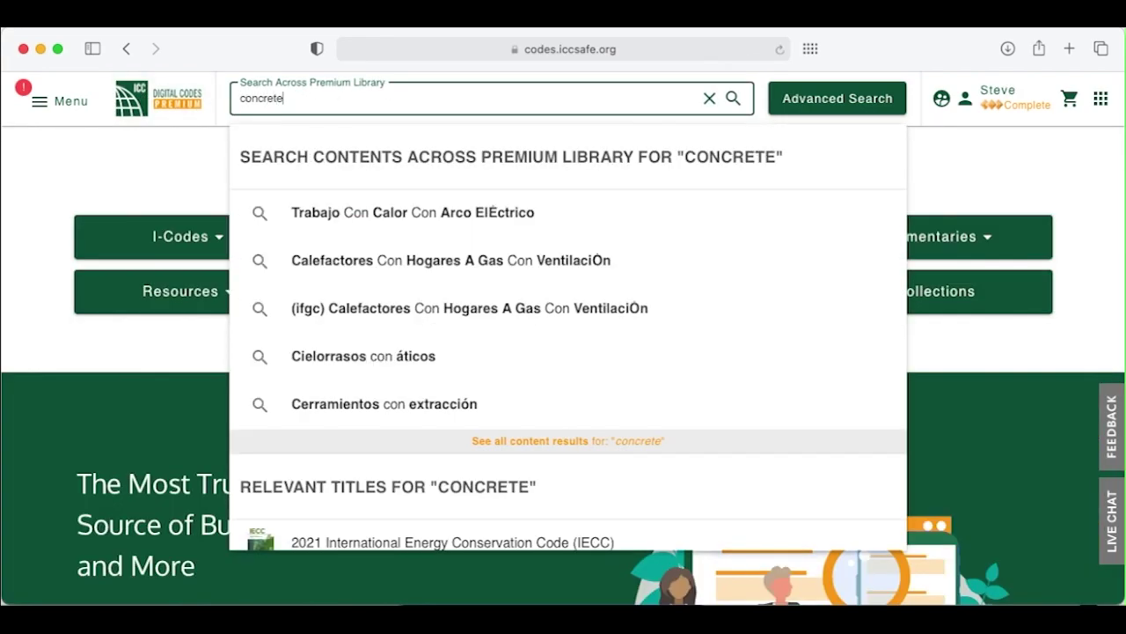
key("Return")
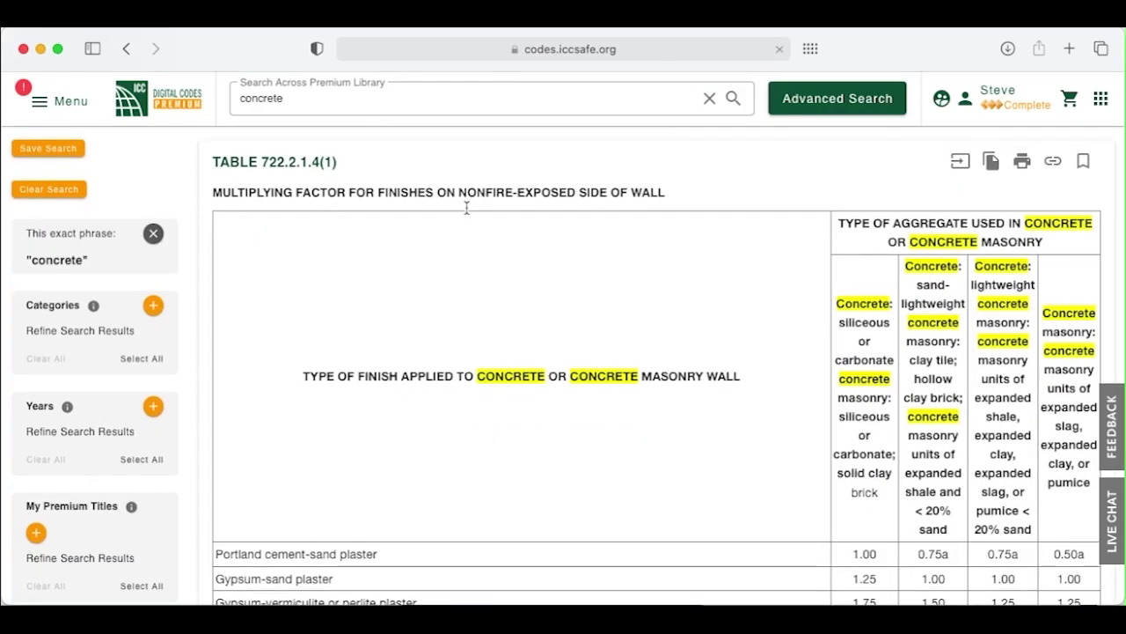
left_click_drag(519, 206, 596, 207)
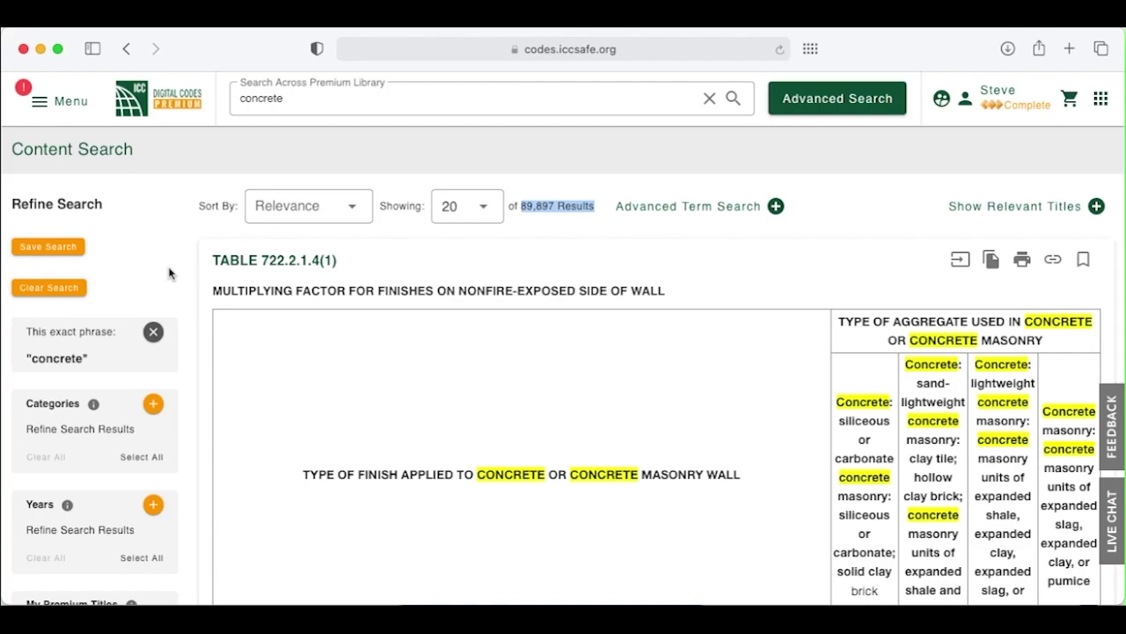
scroll(179, 274, "down", 2)
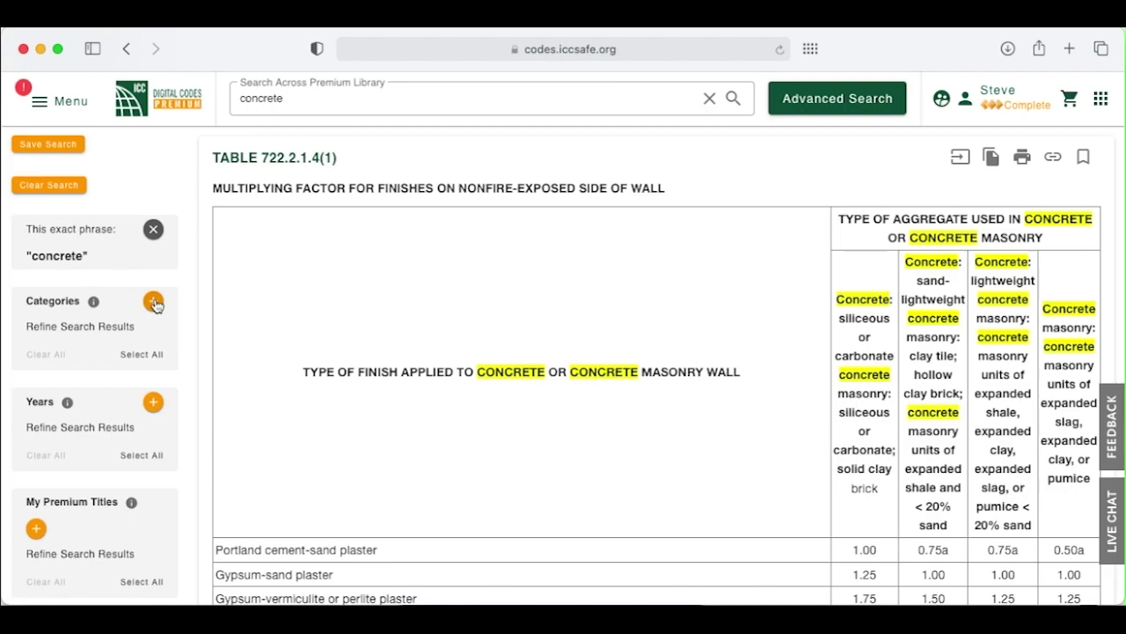
- Expand the Categories and Years filters and try filtering the category list by name
left_click(154, 303)
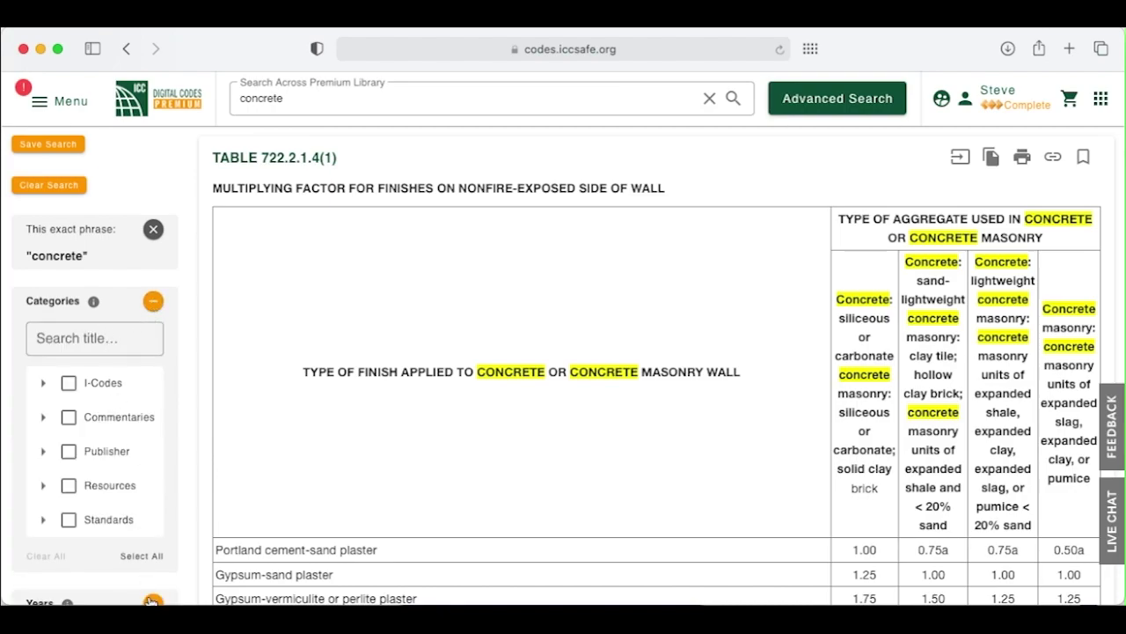
scroll(151, 581, "down", 1)
left_click(155, 547)
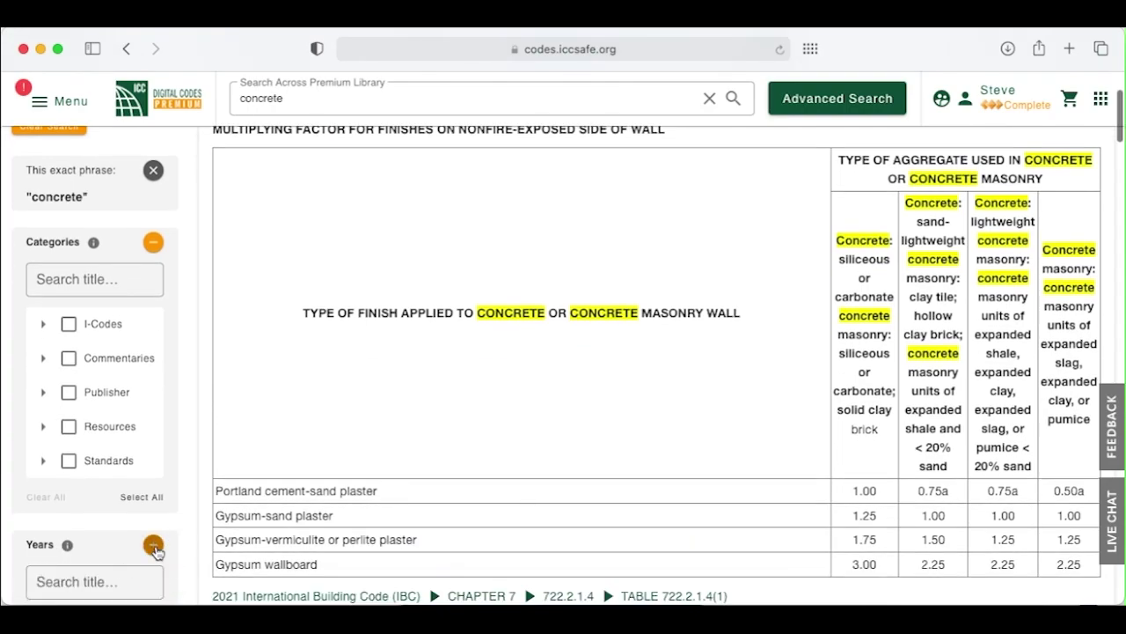
left_click(86, 282)
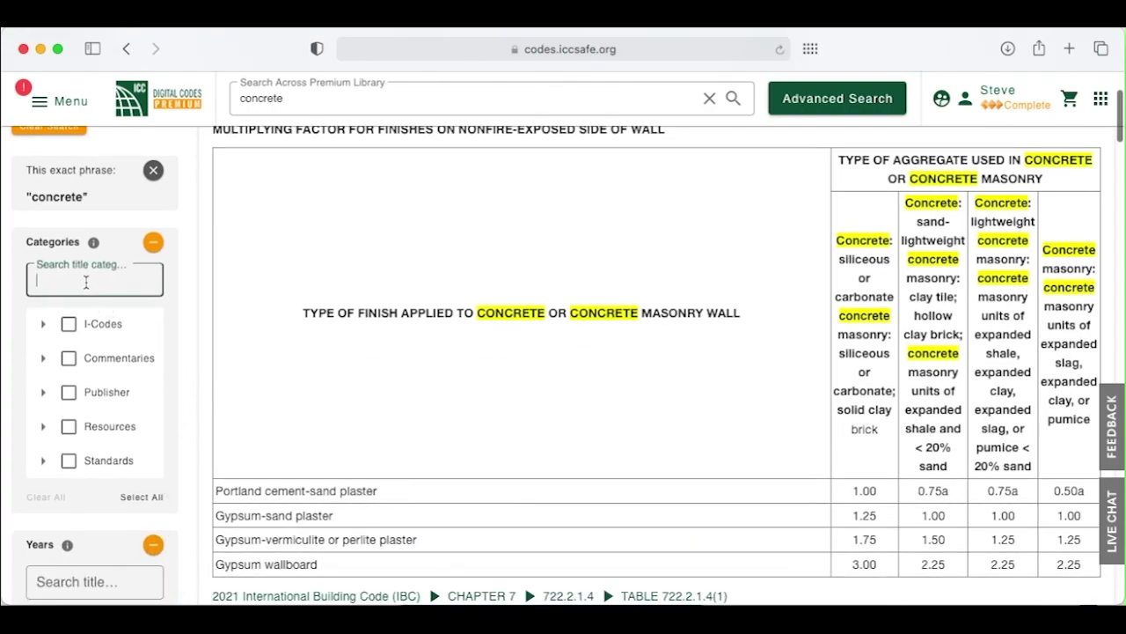
type("P")
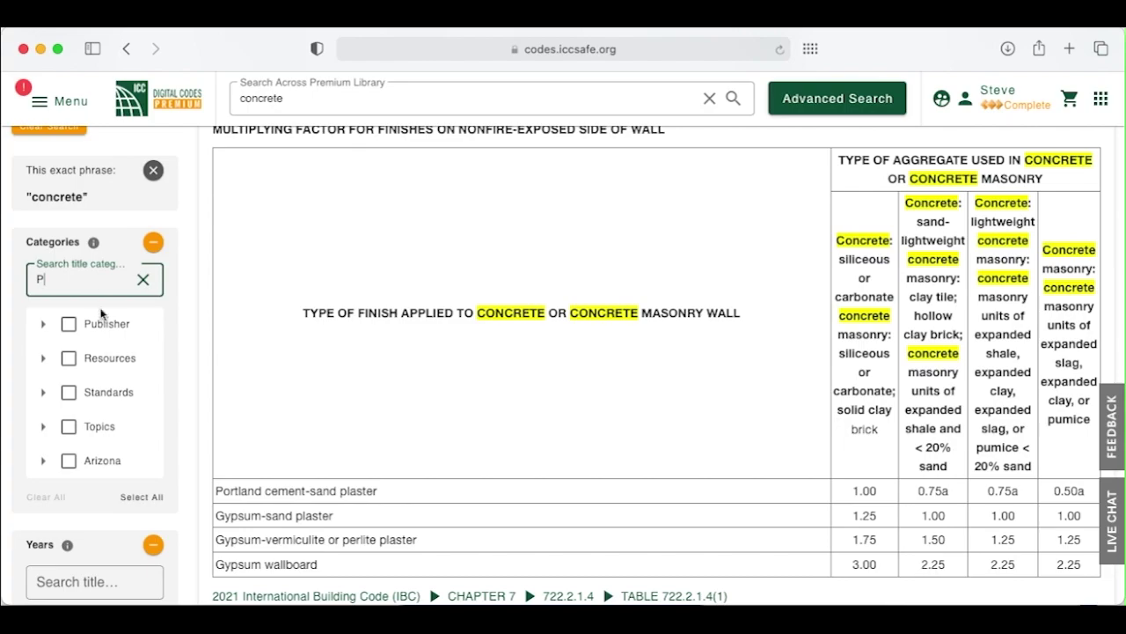
left_click(142, 282)
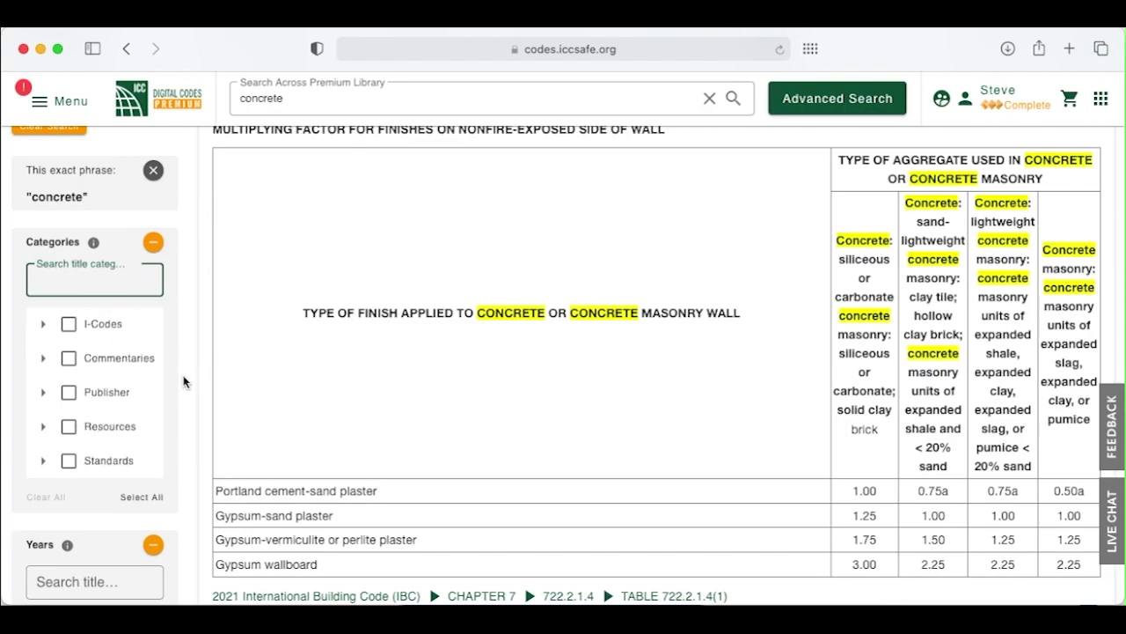
scroll(183, 381, "down", 6)
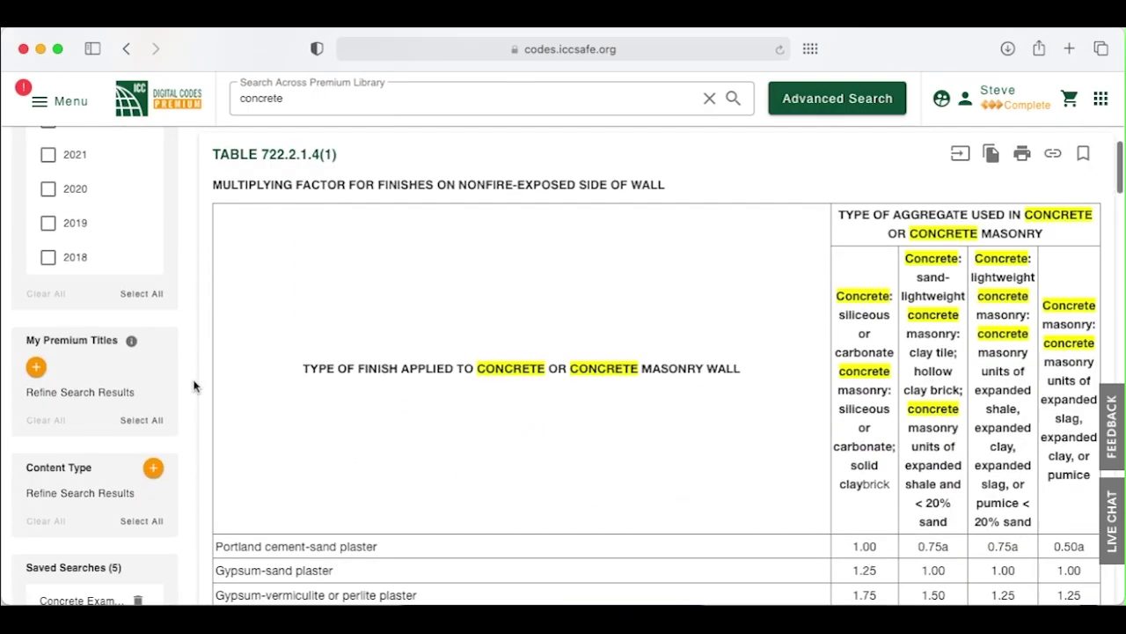
mouse_move(133, 347)
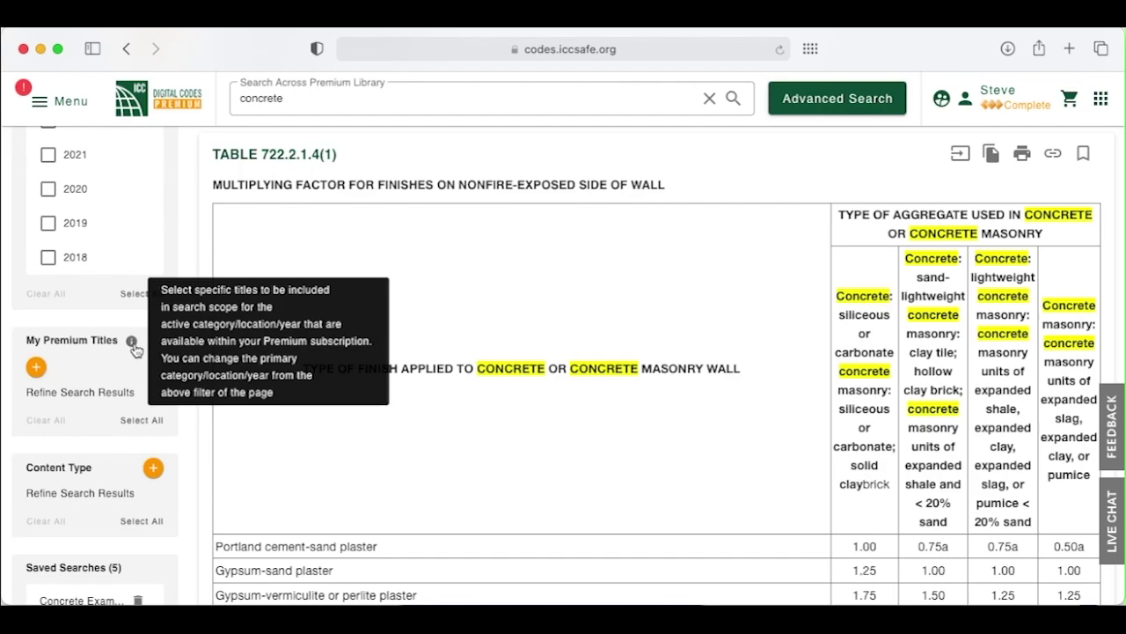
scroll(192, 242, "up", 3)
scroll(192, 242, "up", 5)
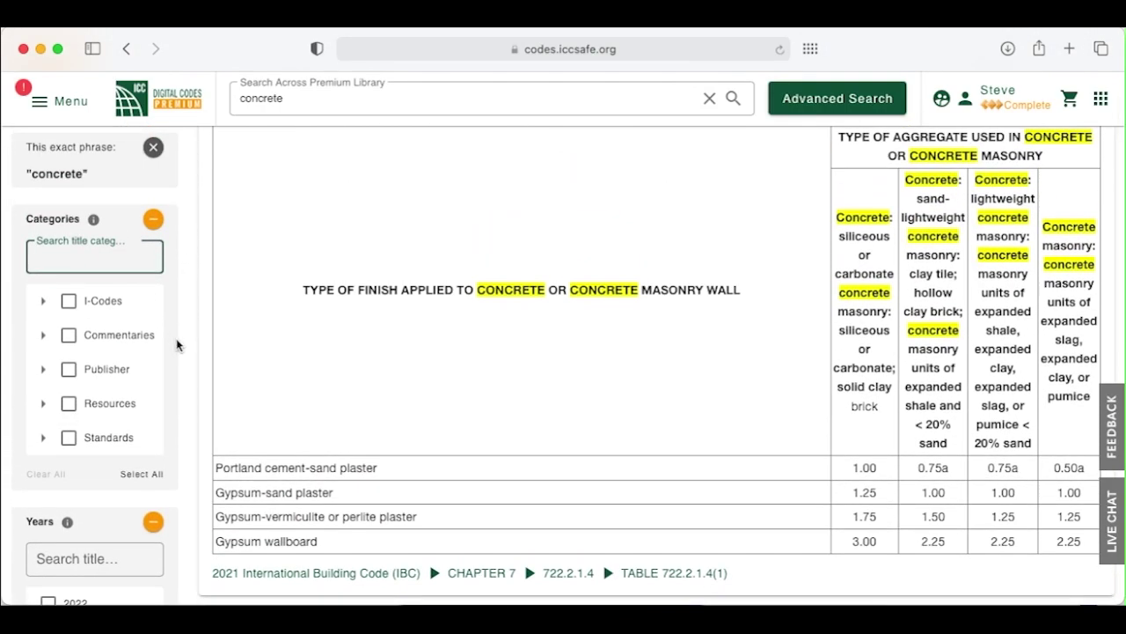
- Check Standards, 2018 and the Chapters content type, narrowing the results to 66
left_click(73, 437)
left_click(70, 437)
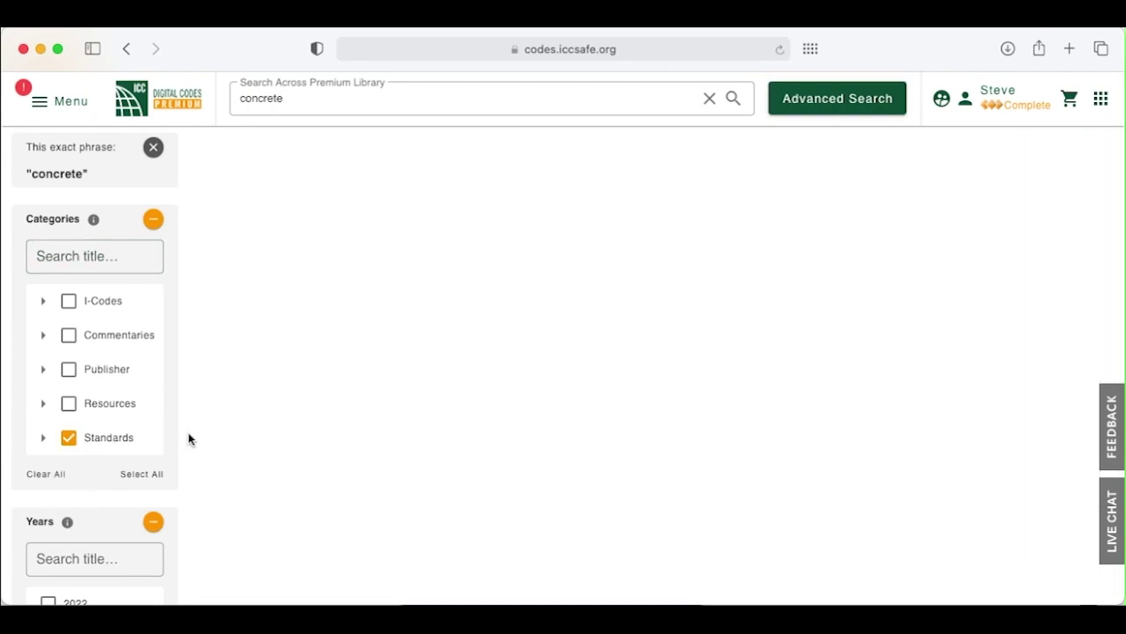
scroll(188, 435, "down", 4)
left_click(49, 473)
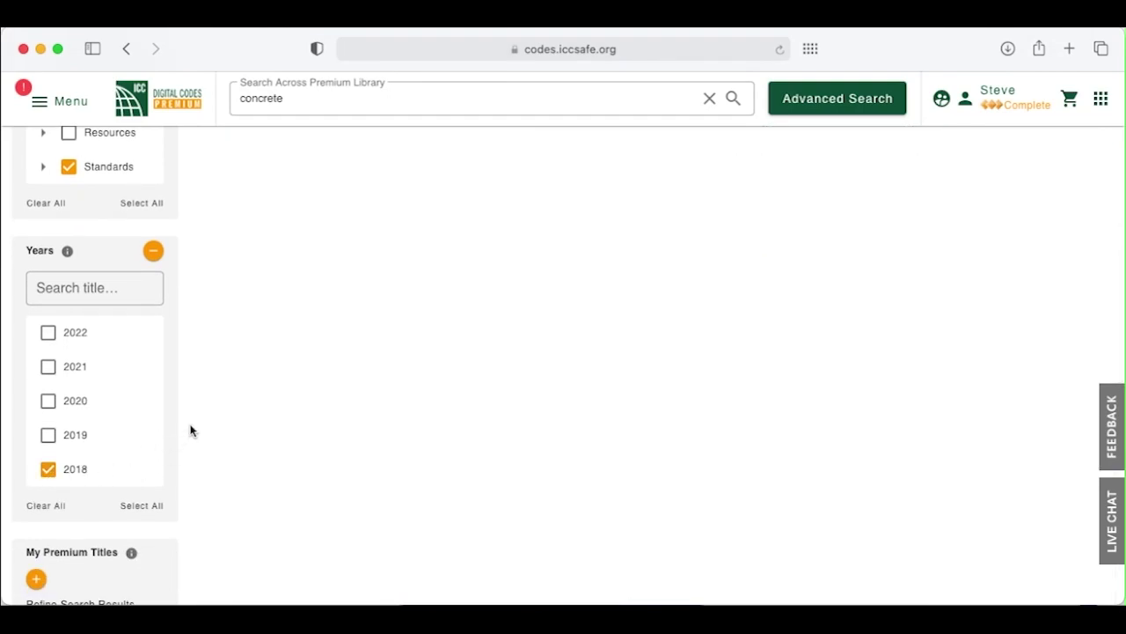
scroll(188, 430, "down", 8)
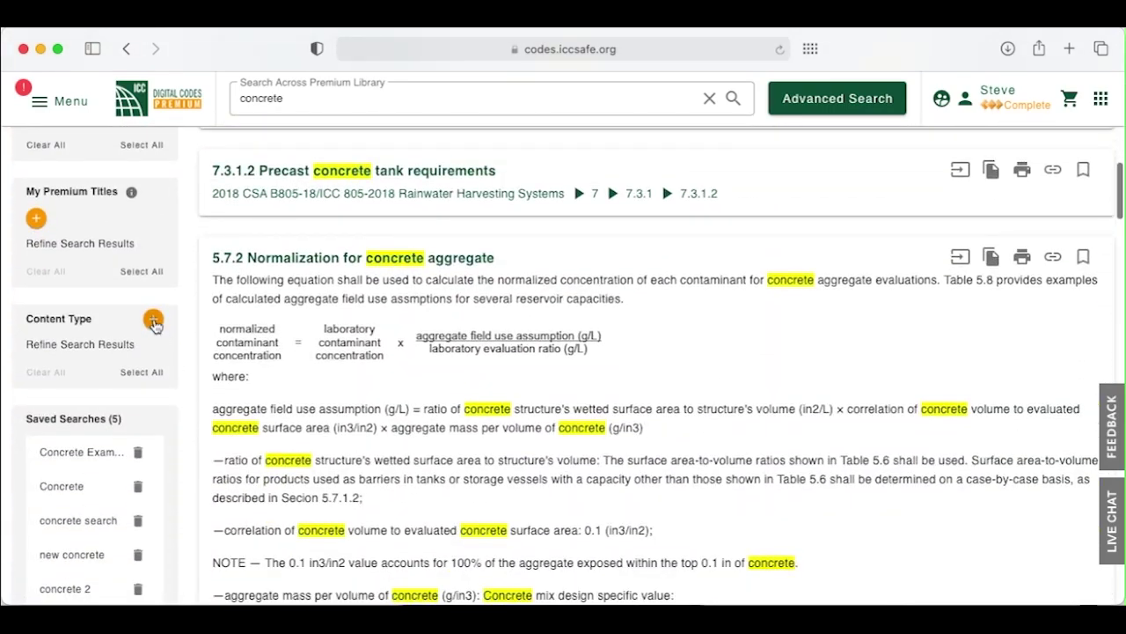
left_click(153, 318)
left_click(61, 390)
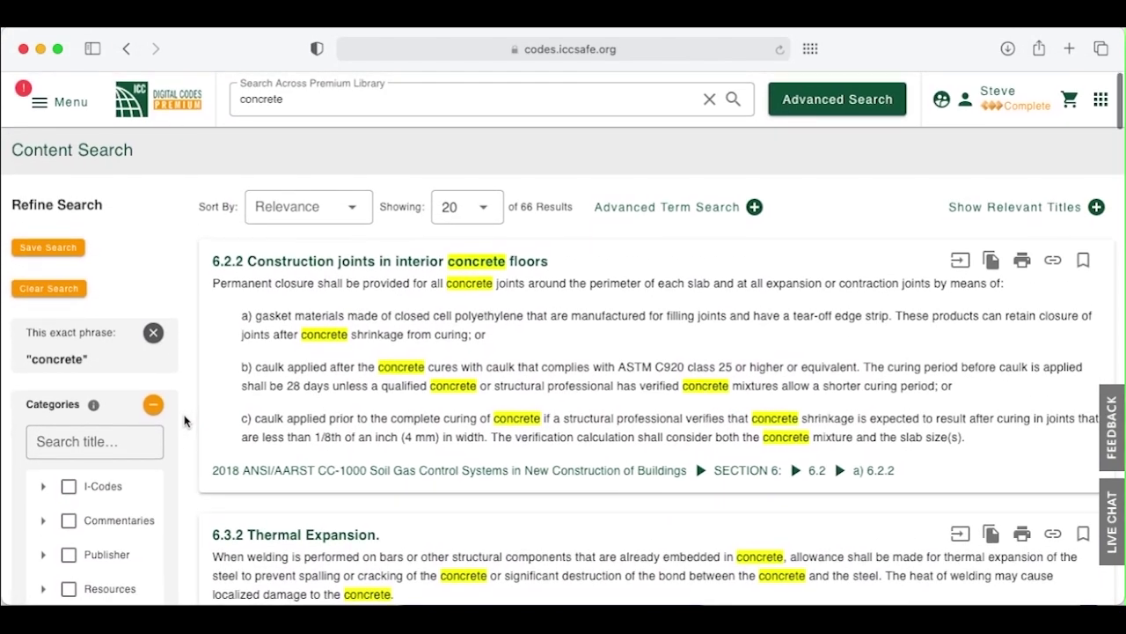
left_click_drag(524, 205, 573, 206)
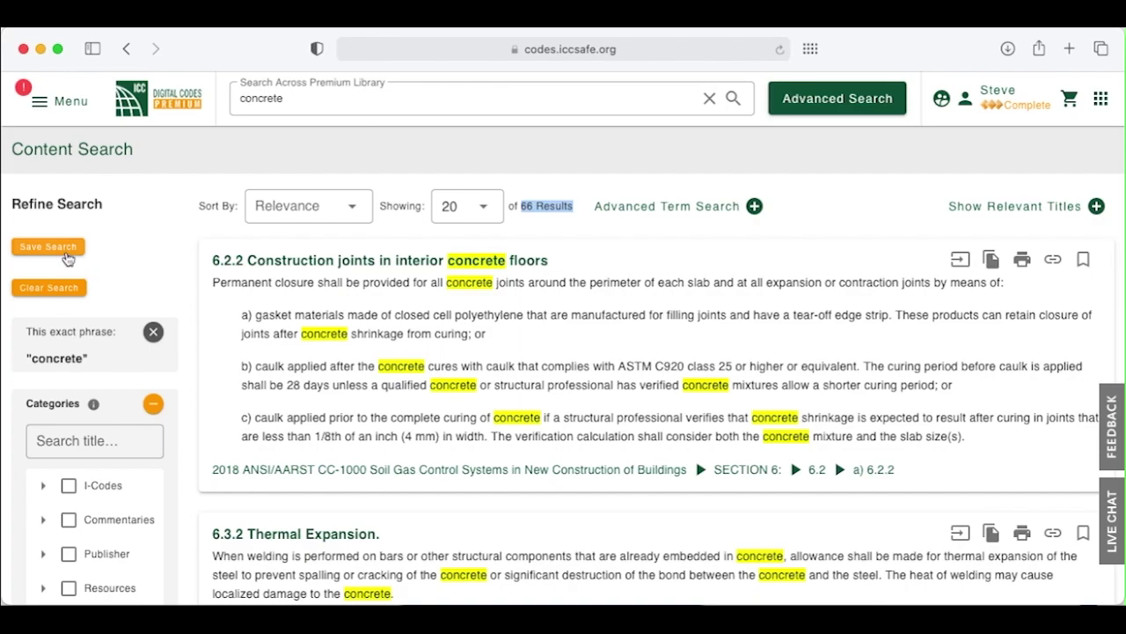
- Save the filtered concrete search under the label 'concrete 3' and look over the results
left_click(65, 251)
left_click(399, 360)
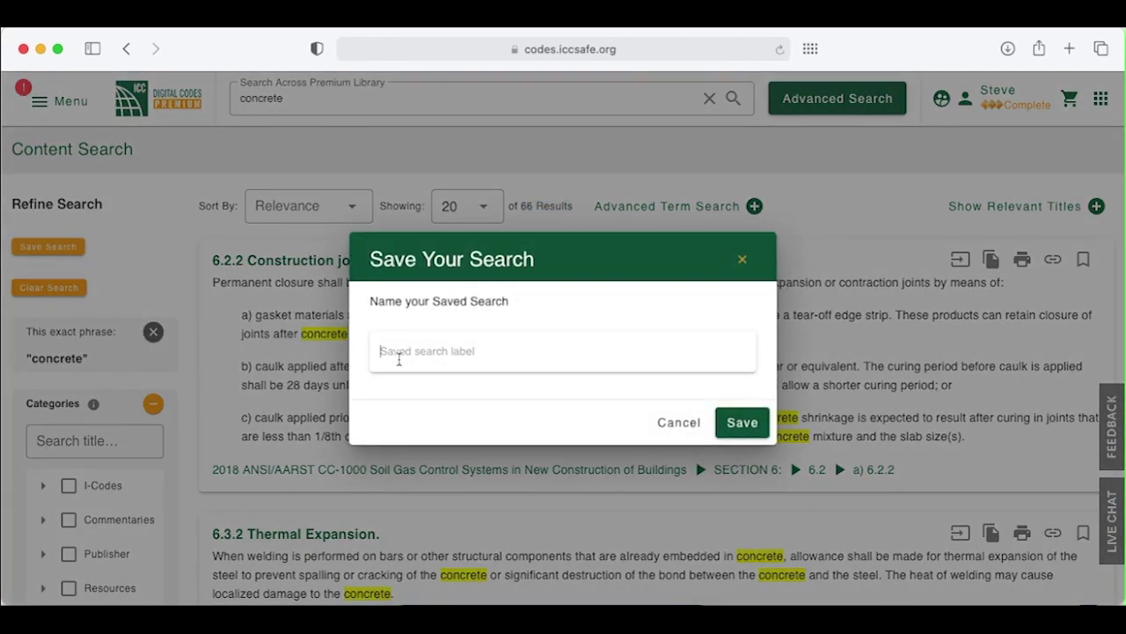
type("concrete 3")
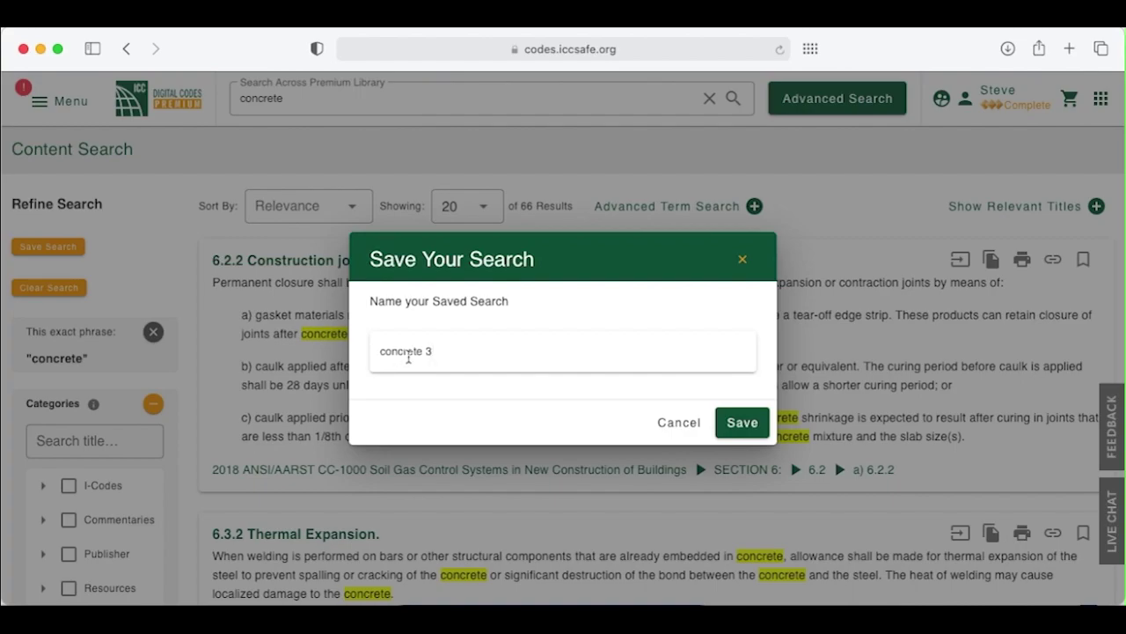
left_click(737, 422)
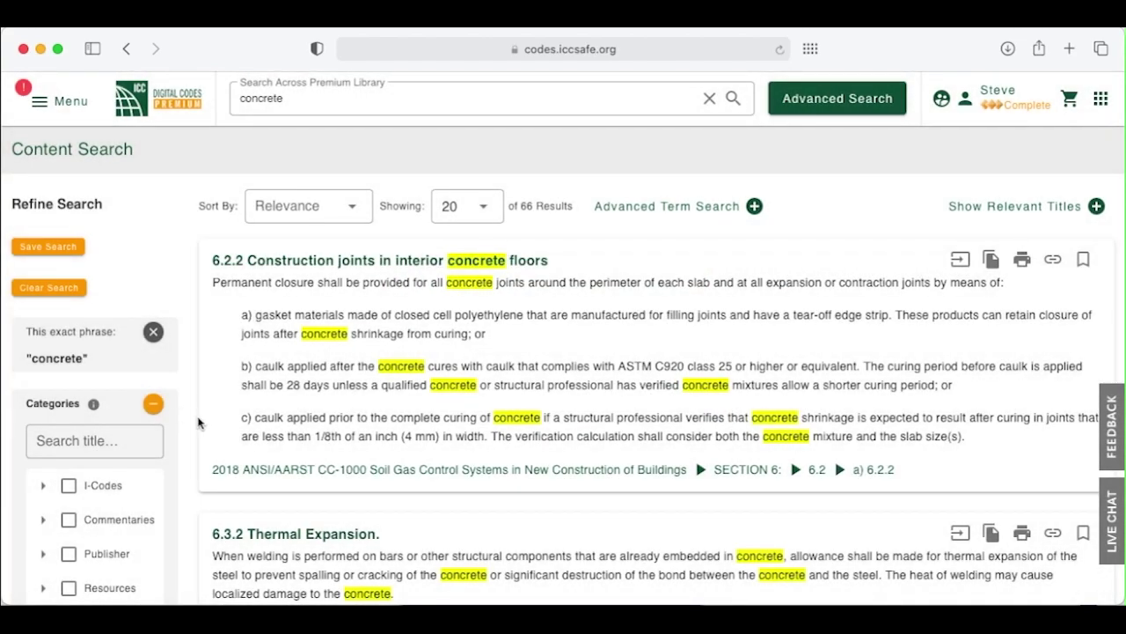
scroll(188, 420, "down", 8)
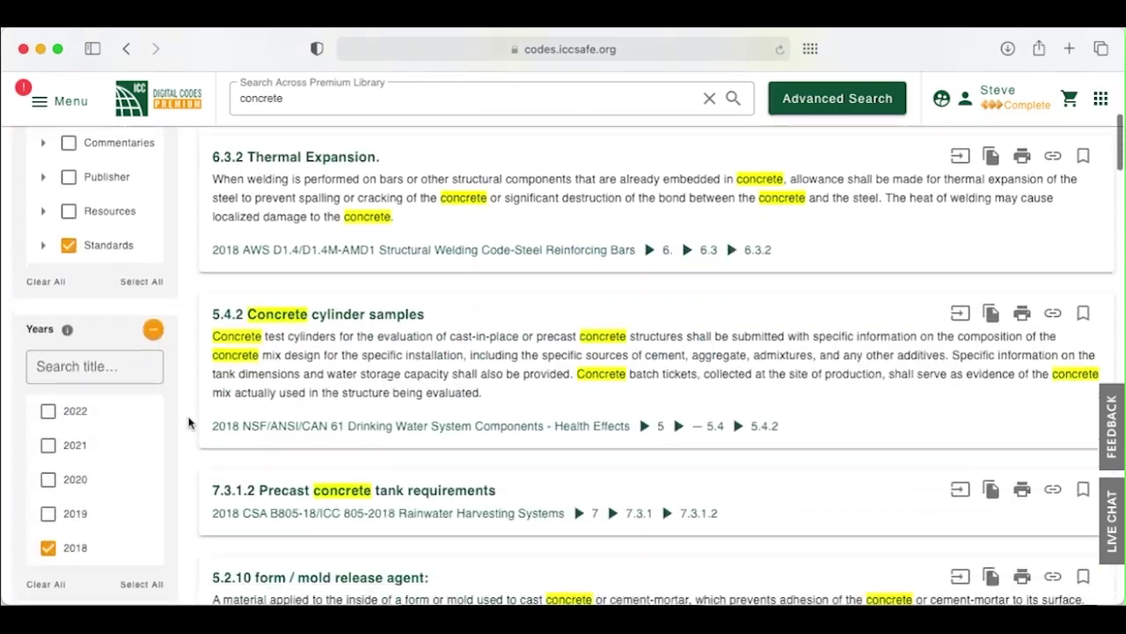
scroll(189, 420, "down", 7)
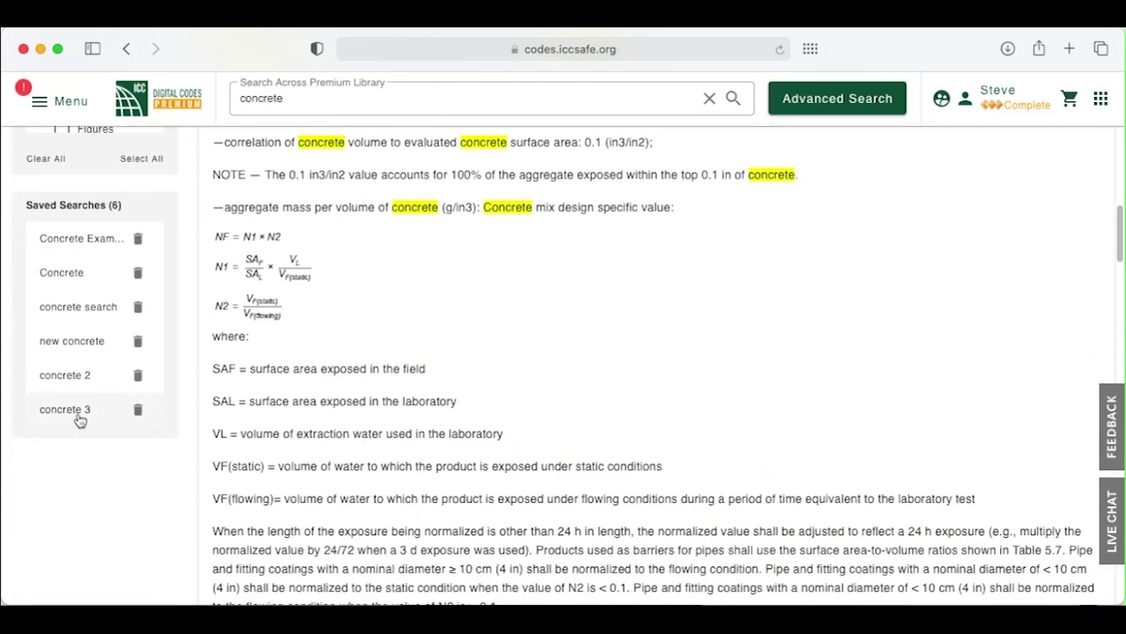
scroll(191, 243, "up", 15)
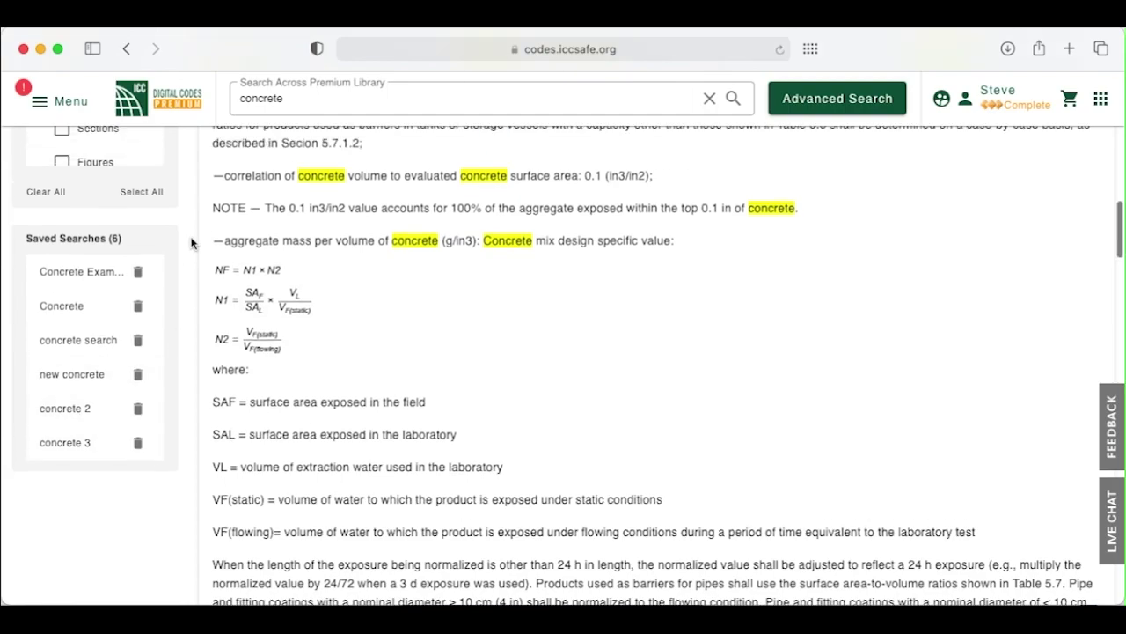
scroll(191, 243, "up", 10)
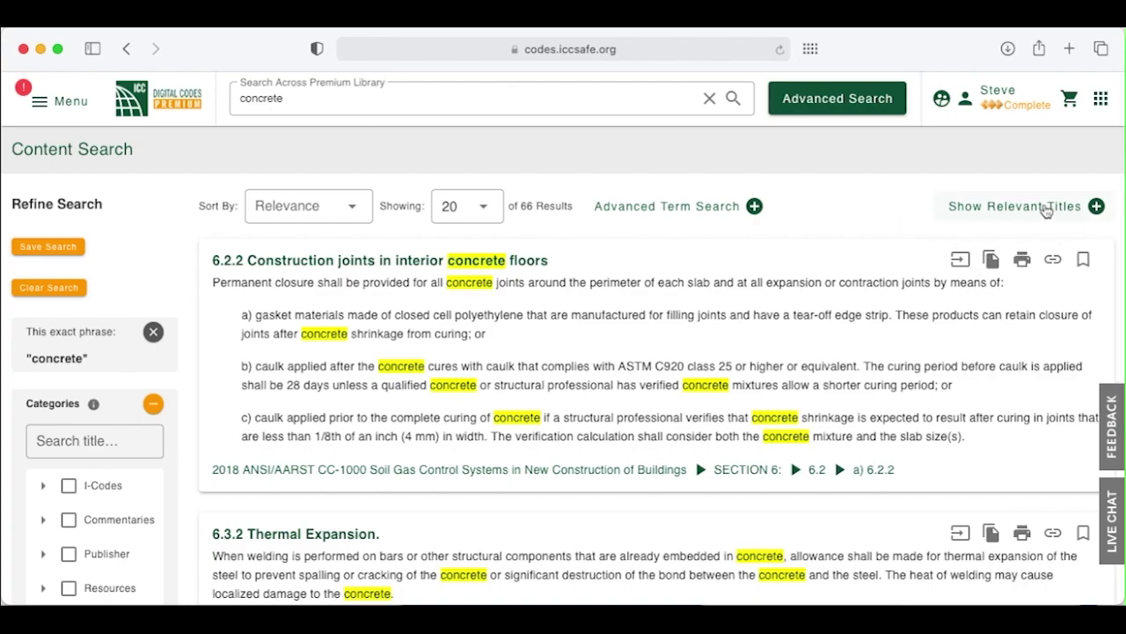
- Preview the 2018 IBC SEAOC Structural/Seismic Design Manual, then clear the concrete query and open Advanced Term Search
left_click(1047, 206)
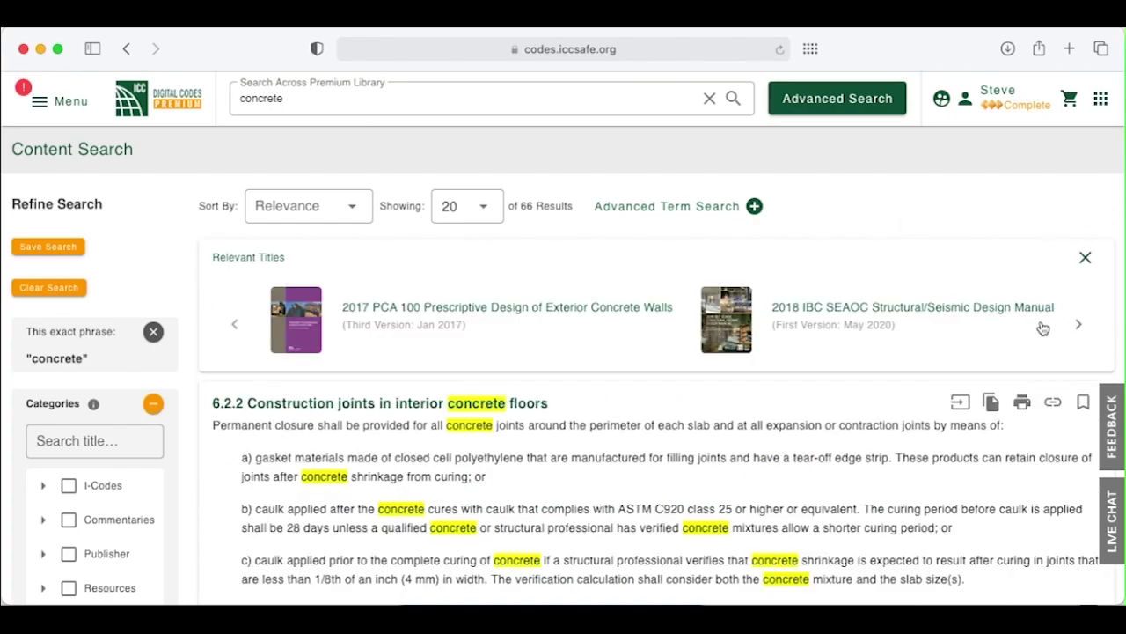
left_click(833, 306)
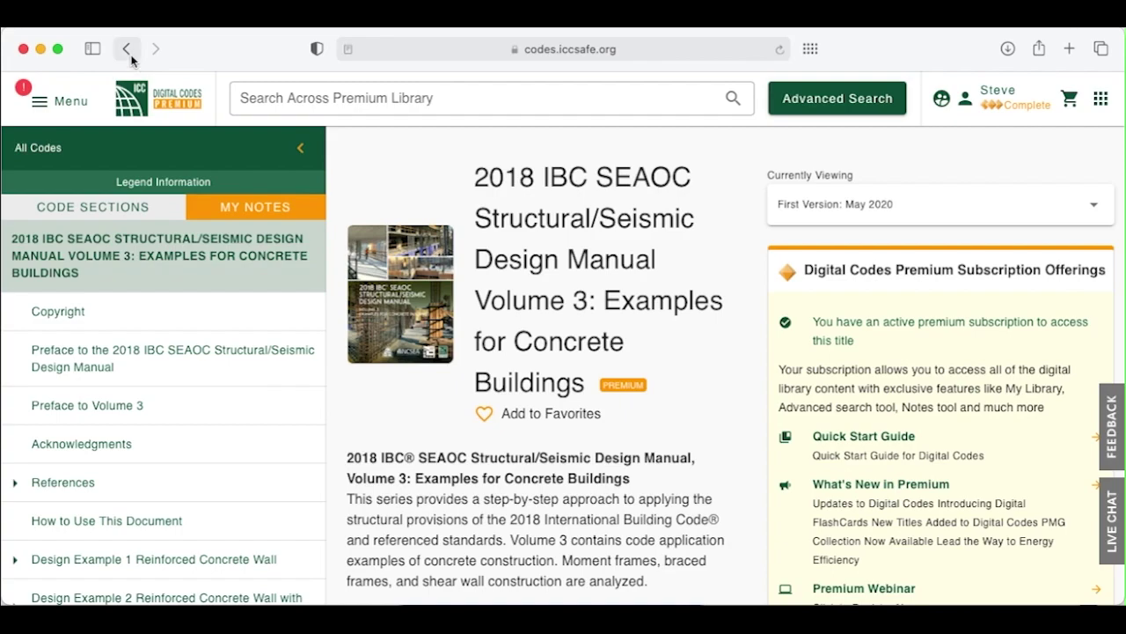
left_click(129, 50)
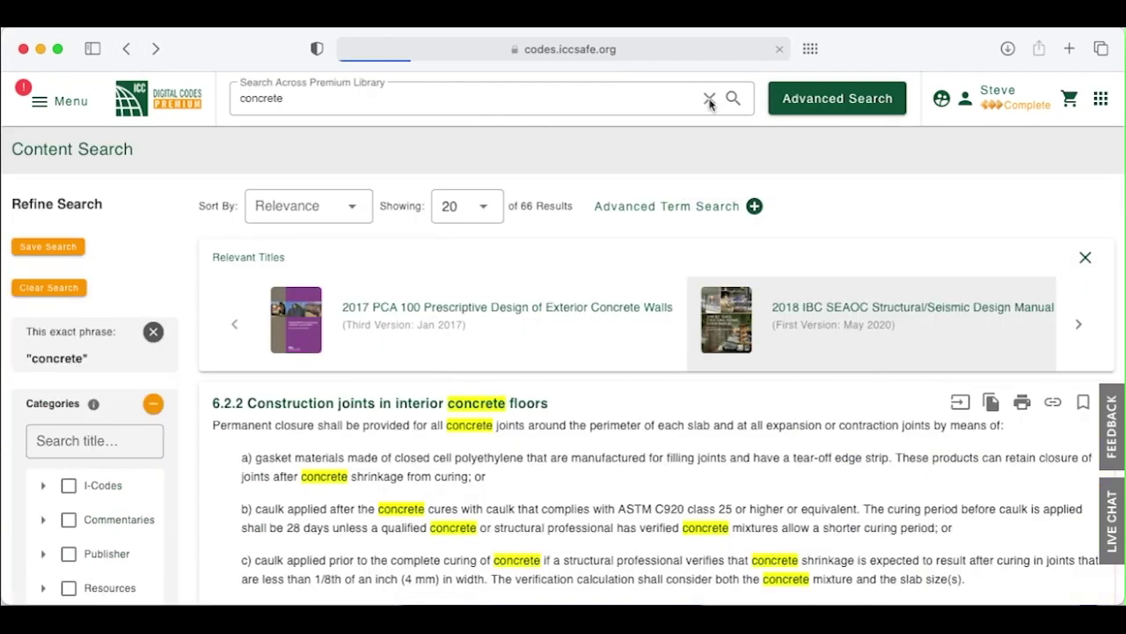
left_click(709, 101)
left_click(666, 206)
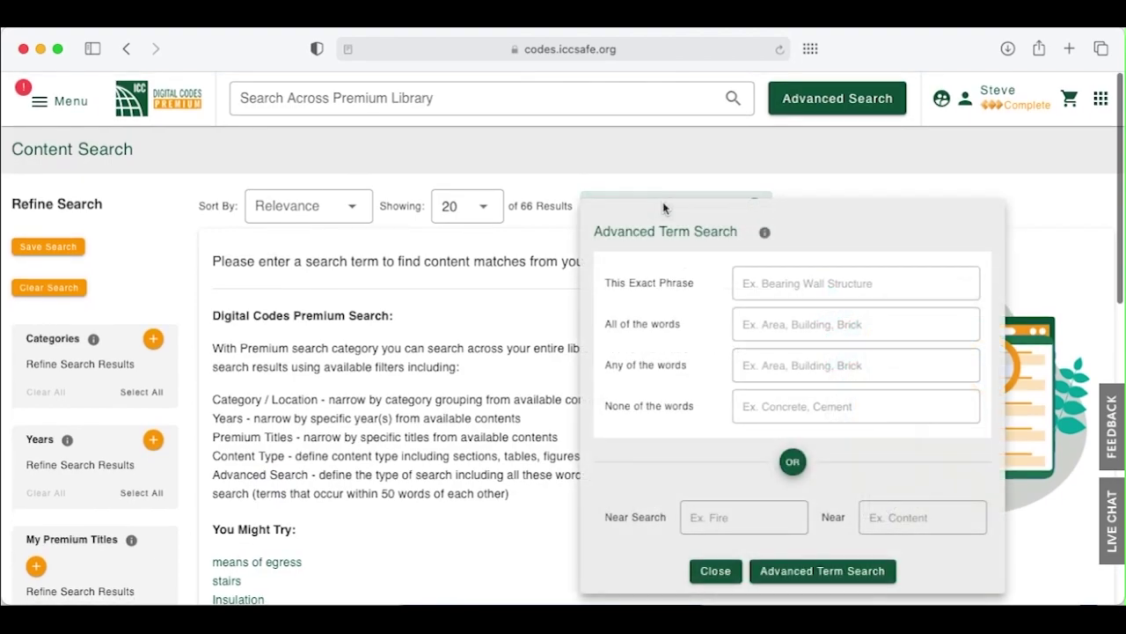
- Run an advanced search: phrase 'solar', all 'roof panel', any 'residential energy', none 'commercial'
left_click(800, 280)
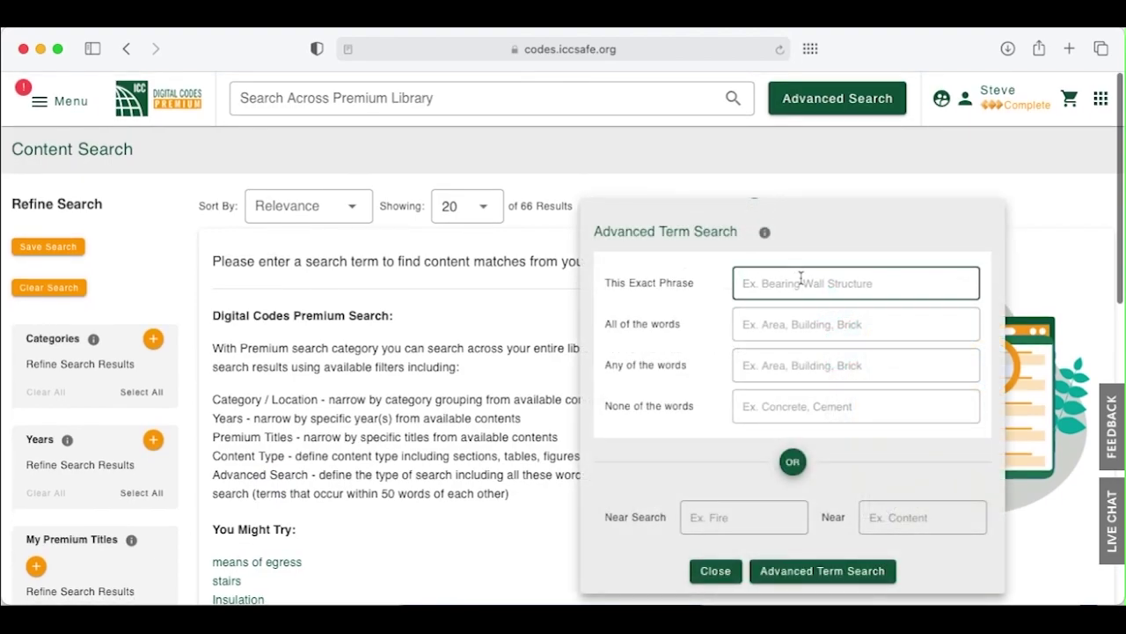
type("solar")
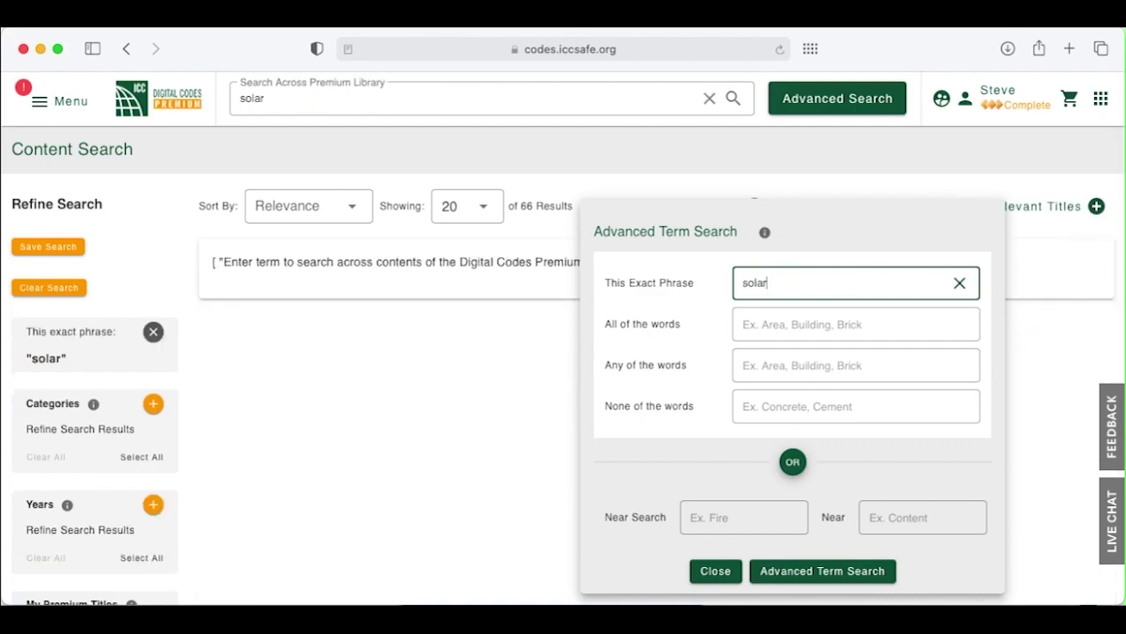
left_click(855, 324)
type("r")
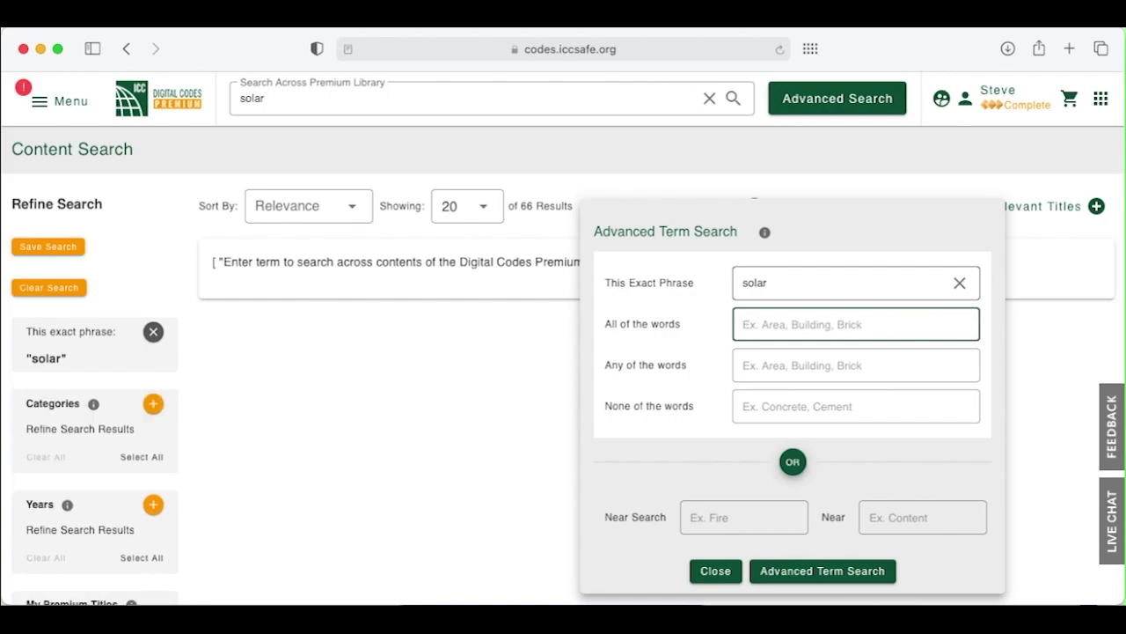
type("oof p")
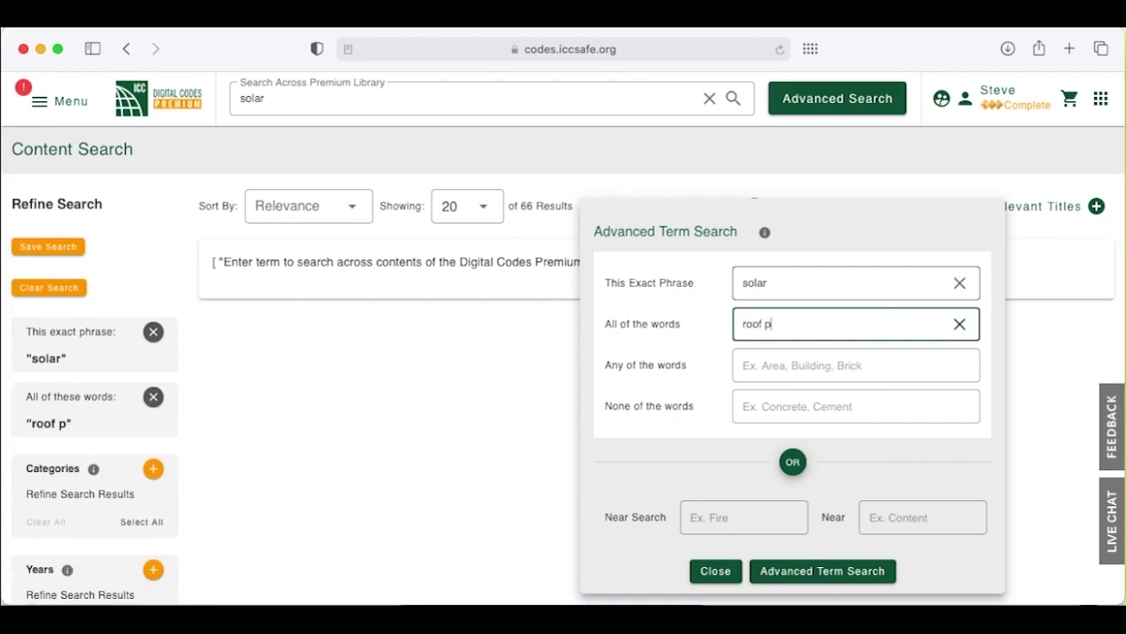
type("anel")
left_click(855, 364)
type("re")
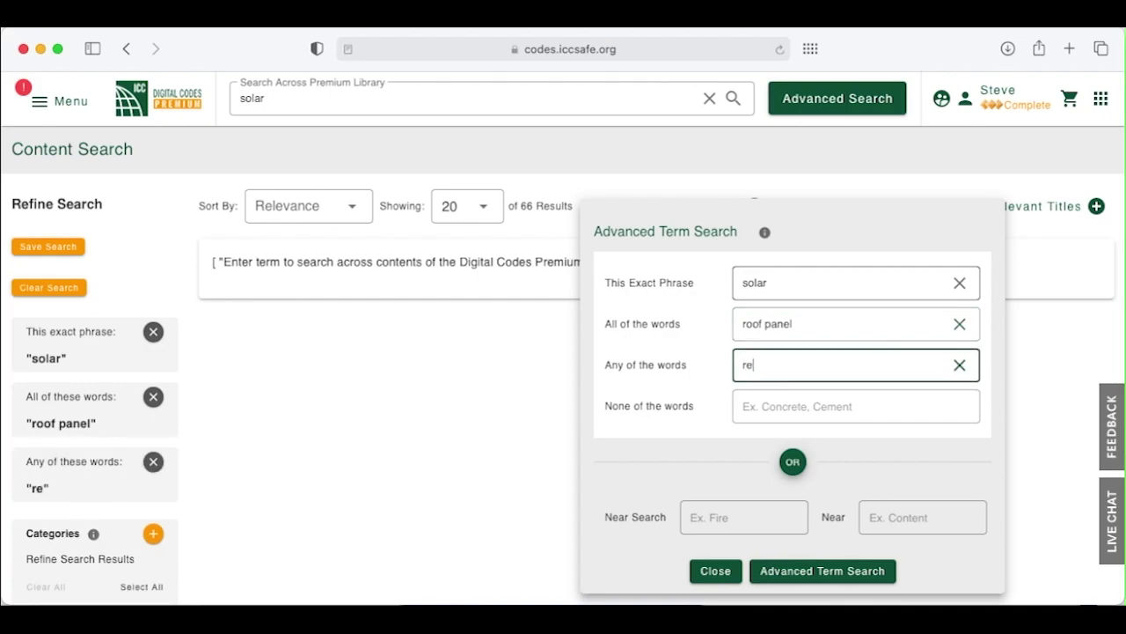
type("sidential")
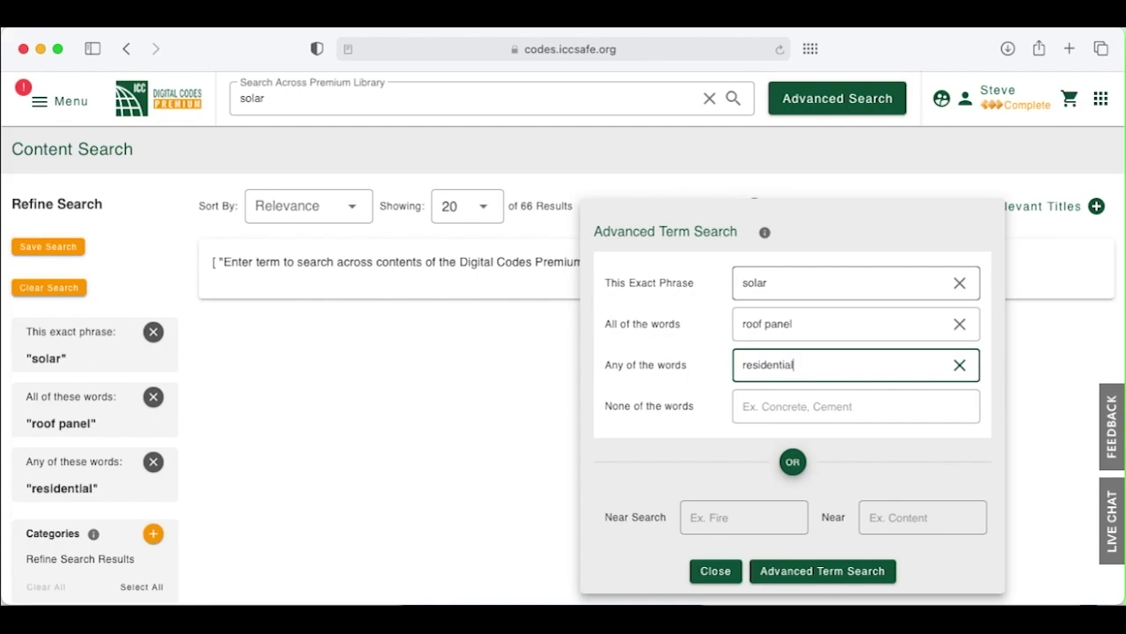
type(" energy")
left_click(856, 406)
type("commercial")
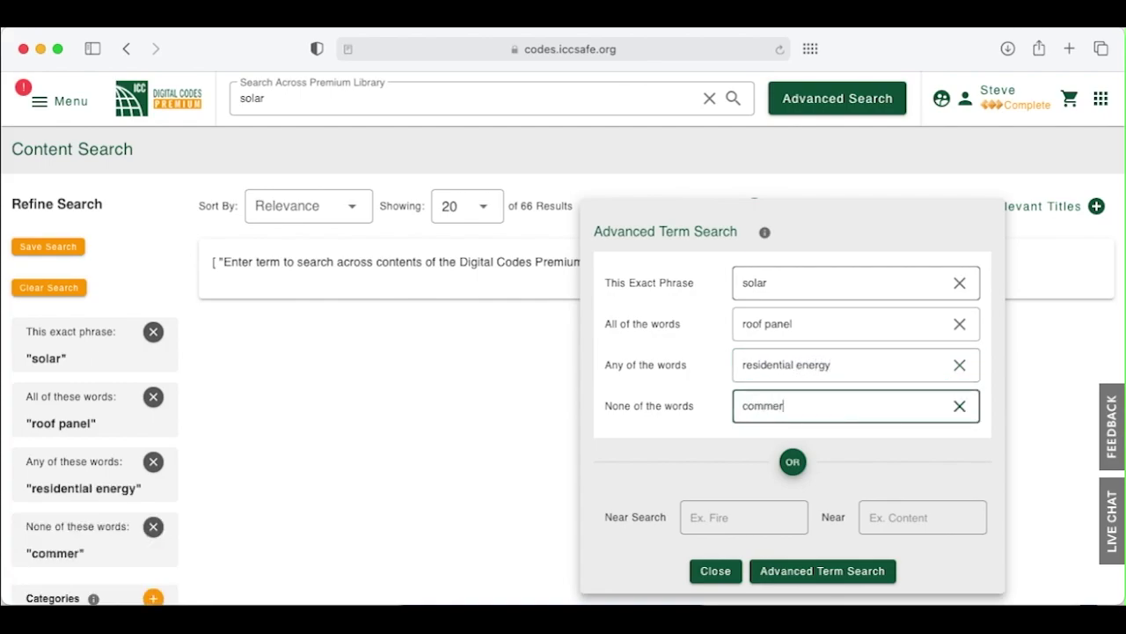
left_click(860, 570)
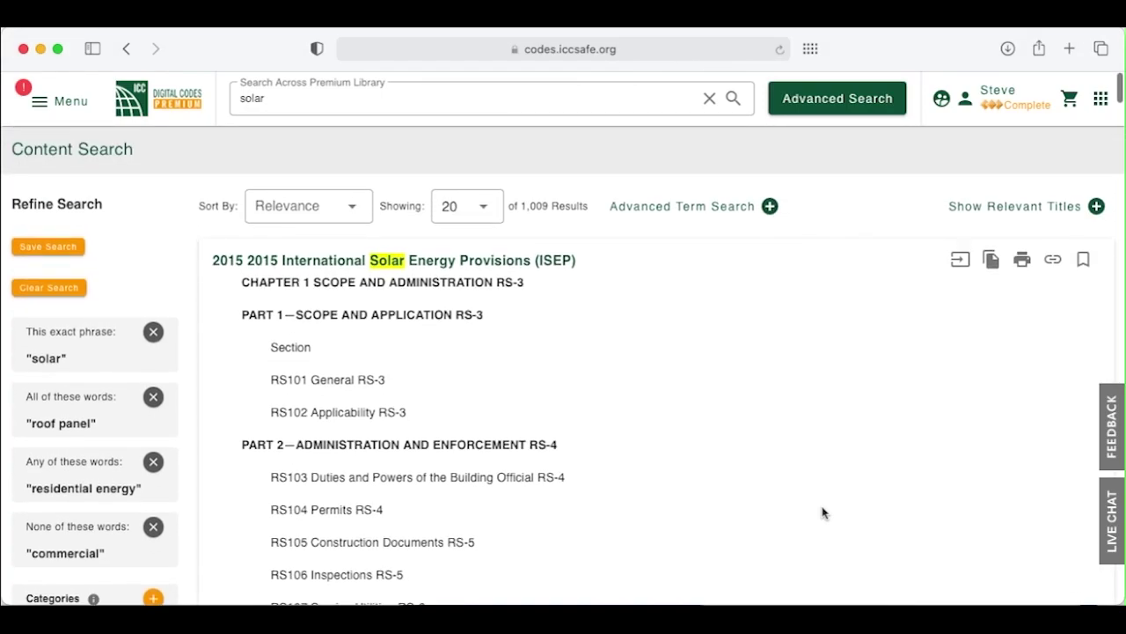
- Filter the solar results to 2021 (67 results), show relevant titles, and reopen the term search form
scroll(823, 513, "down", 3)
scroll(822, 512, "up", 2)
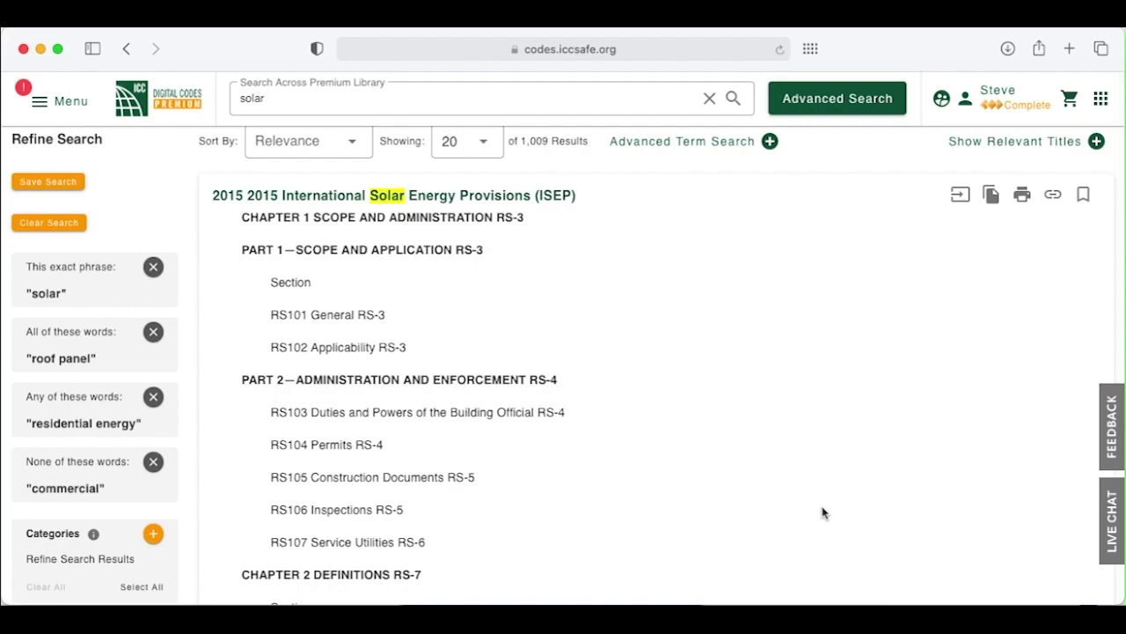
scroll(176, 531, "down", 3)
left_click(154, 431)
scroll(150, 491, "down", 1)
left_click(48, 539)
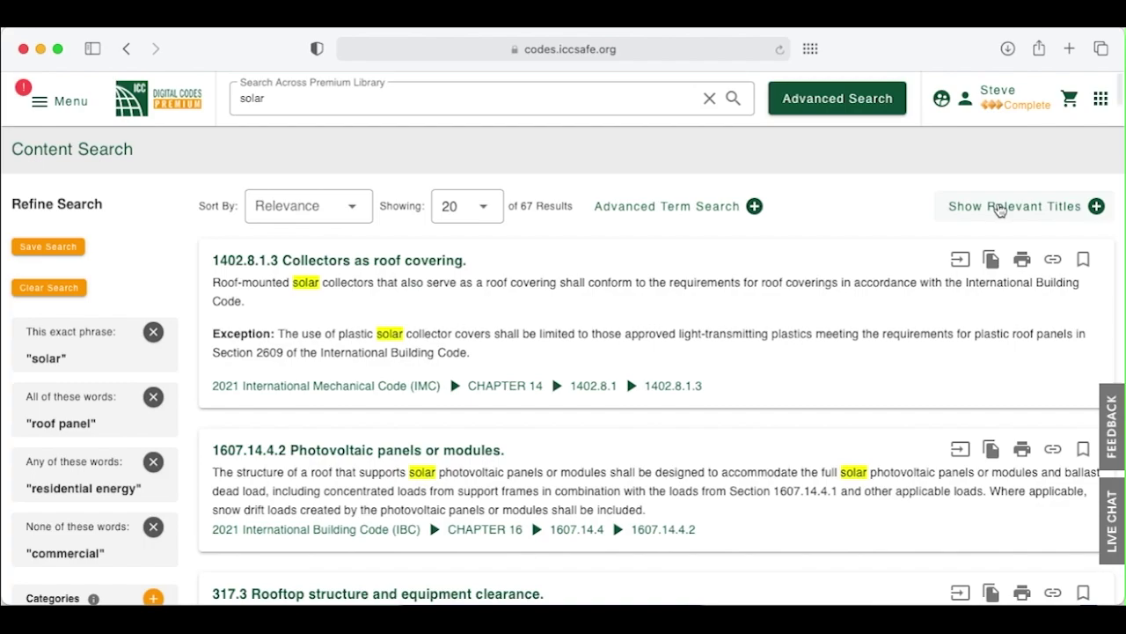
left_click(999, 208)
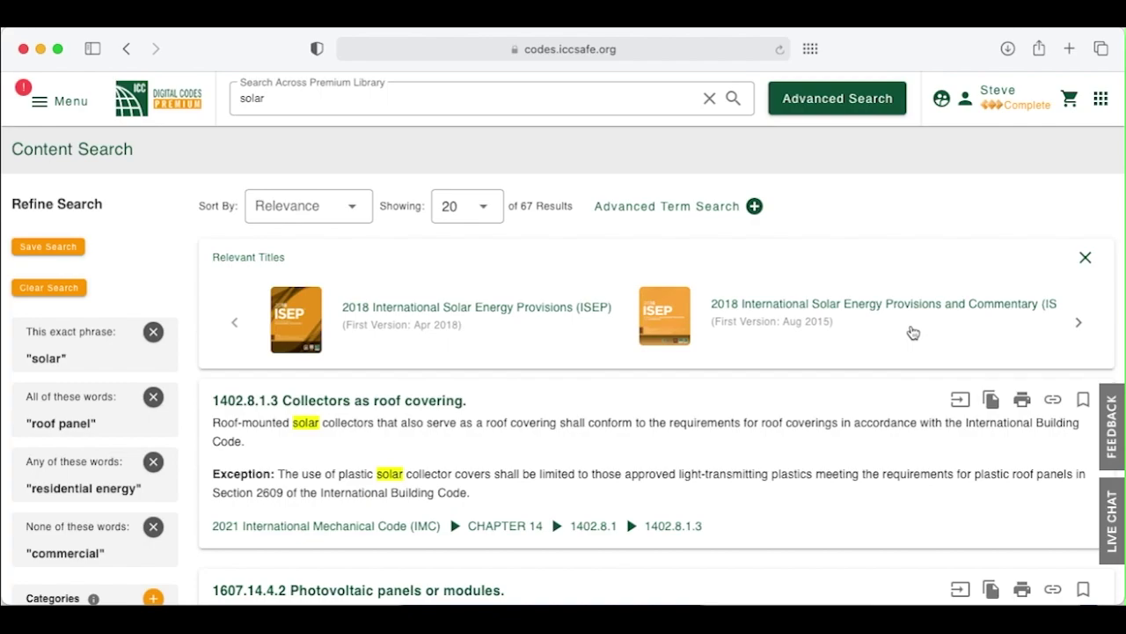
left_click(660, 209)
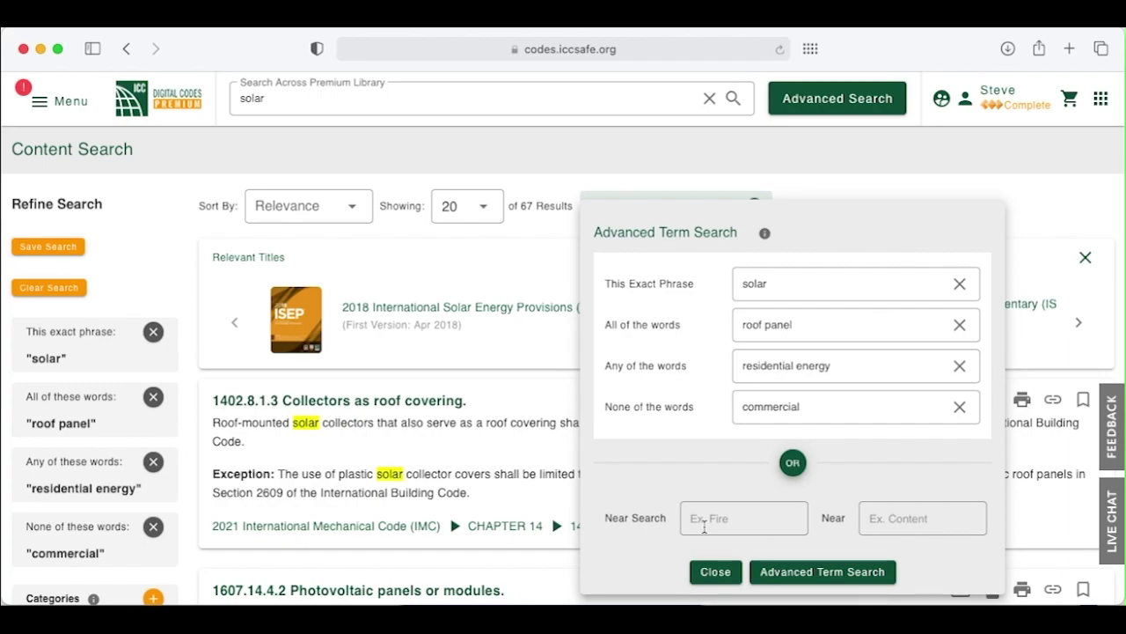
- Run a near search for 'building' near 'permit', led by R108.3 Building permit valuations
left_click(704, 527)
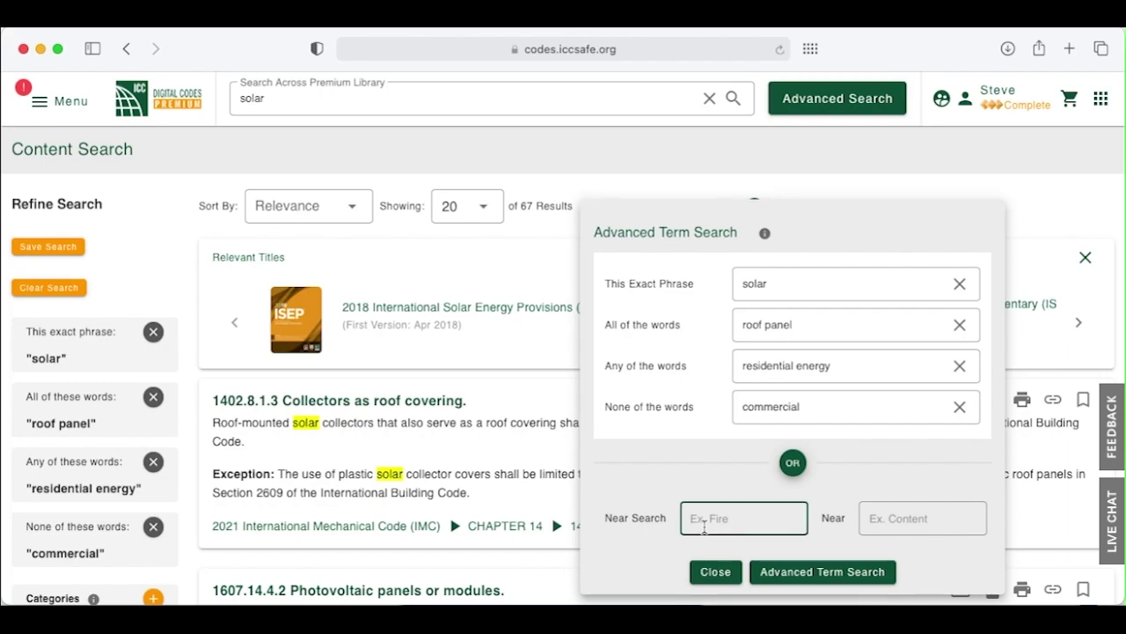
type("building")
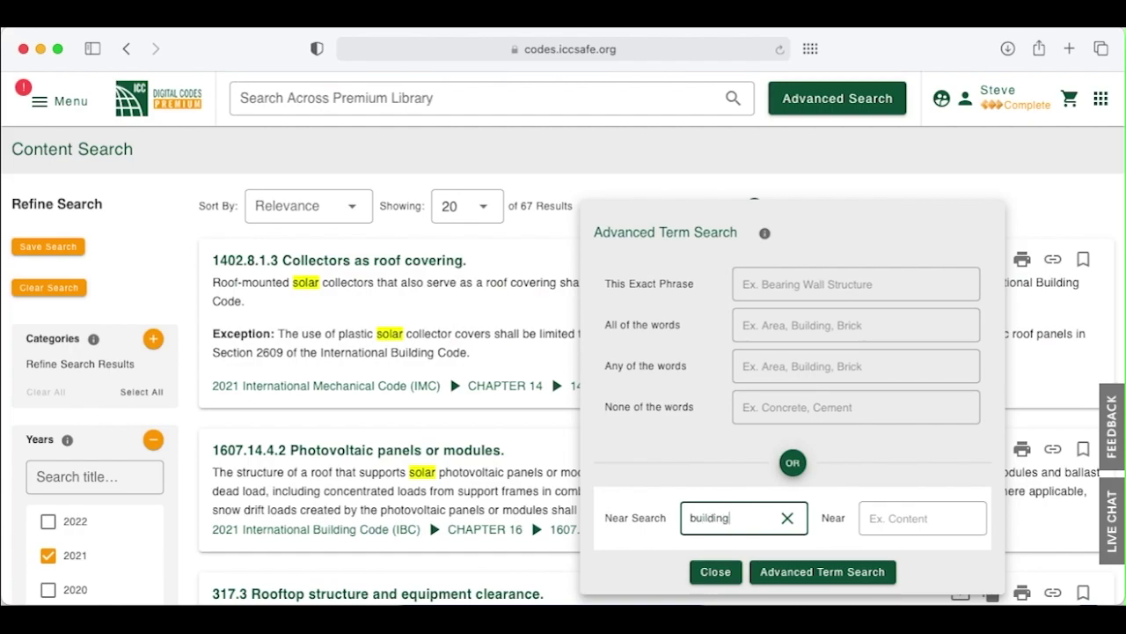
left_click(922, 518)
type("permit")
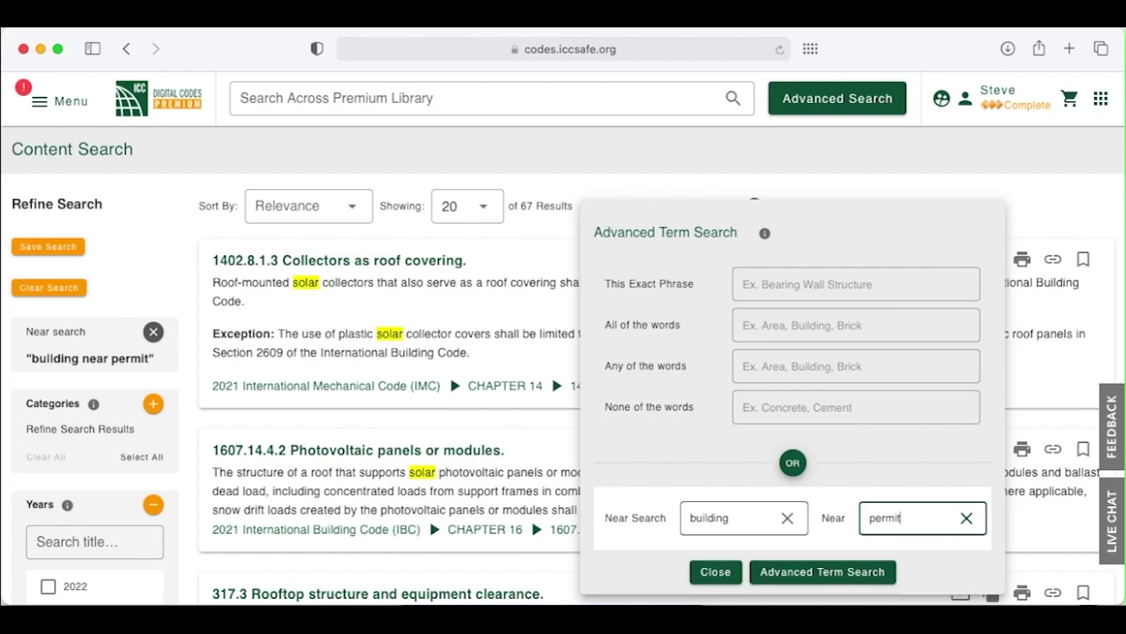
left_click(796, 573)
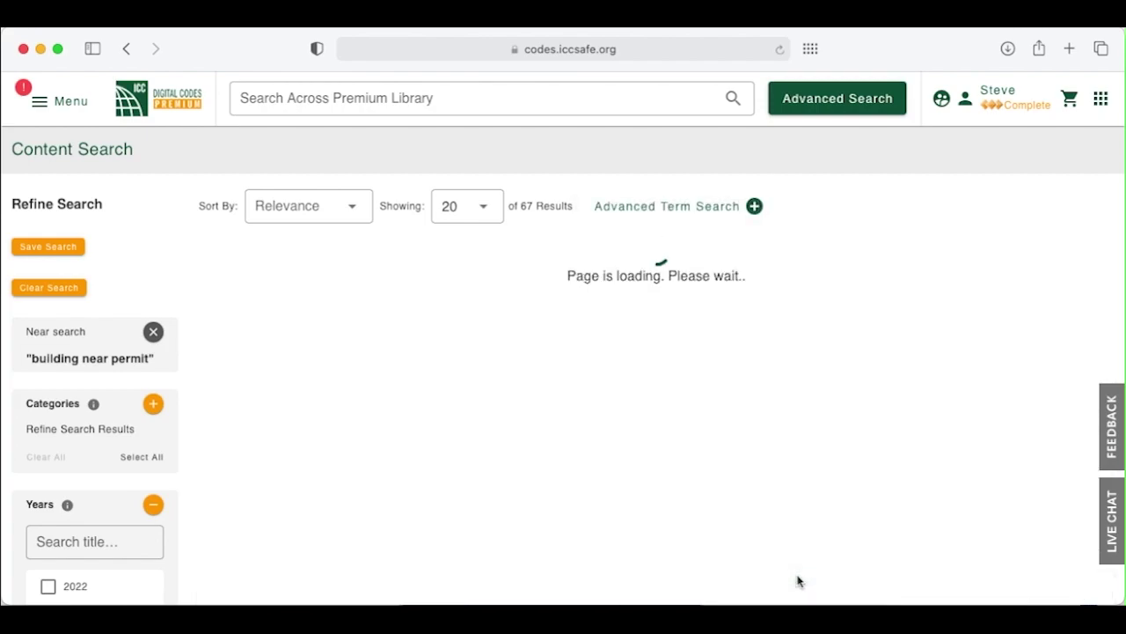
scroll(798, 580, "down", 2)
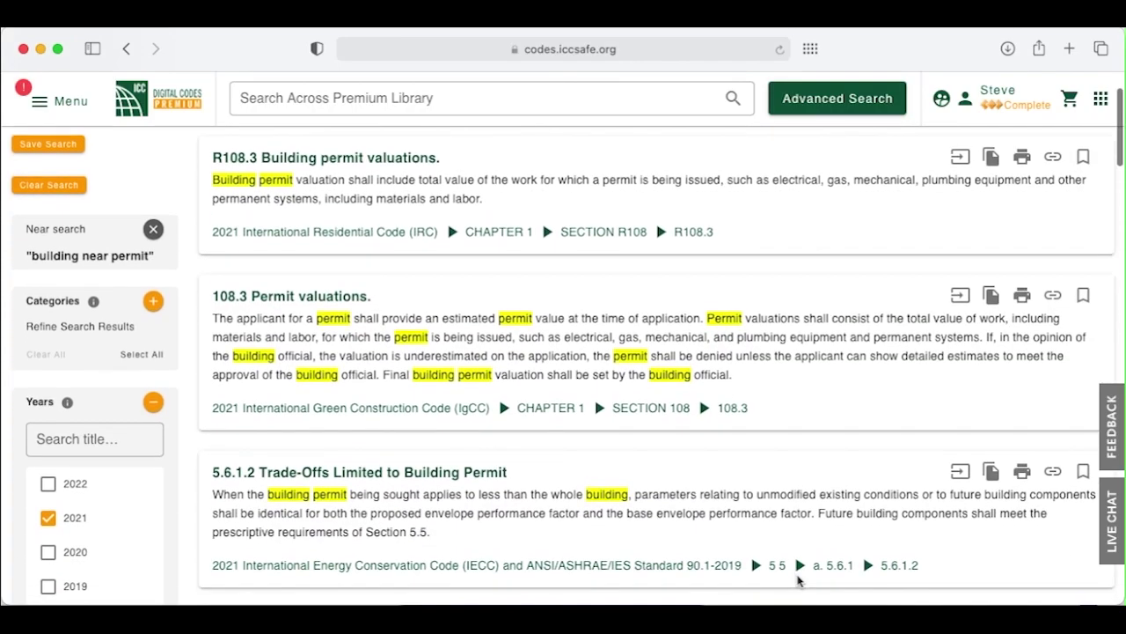